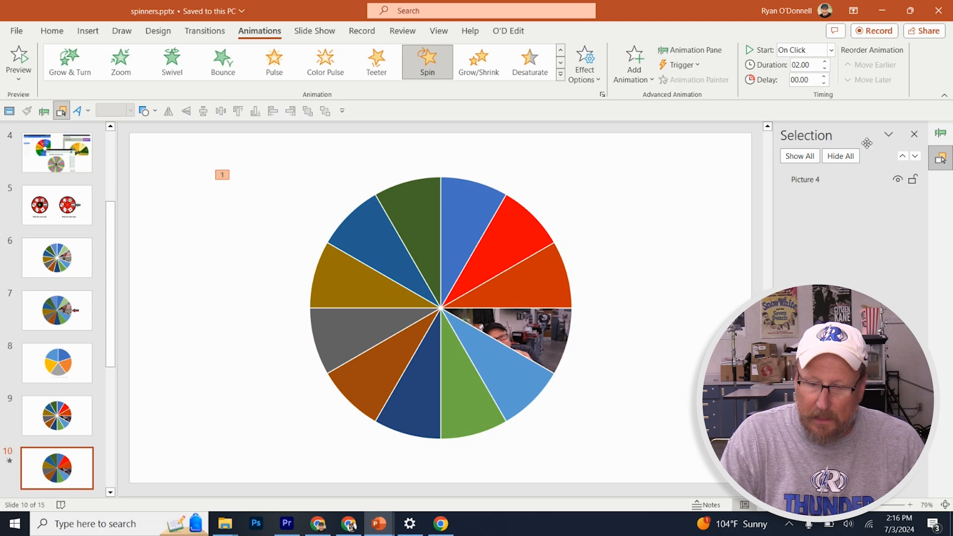
Display the slide's animation list and draw a right block arrow about 1.51" by 0.77" in the empty space beside the wheel
click(949, 142)
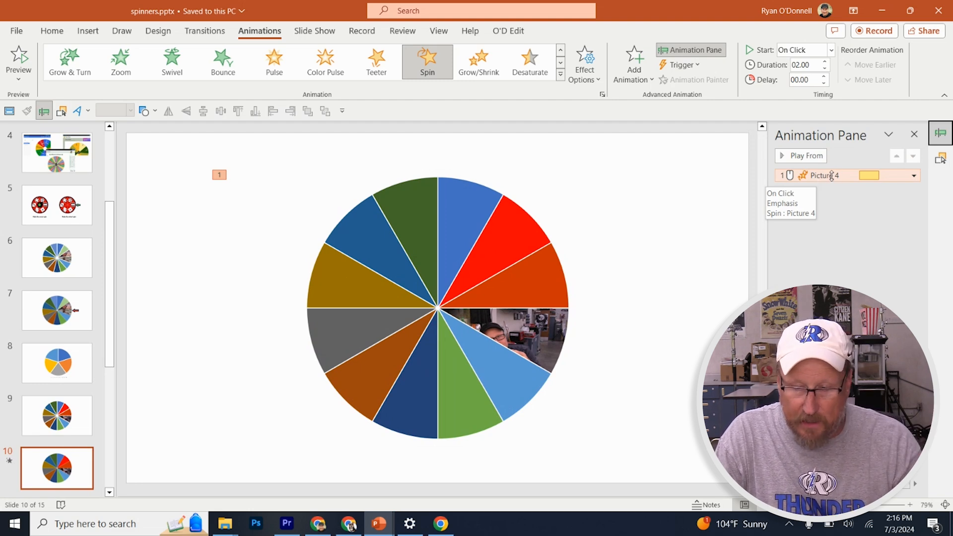
click(674, 296)
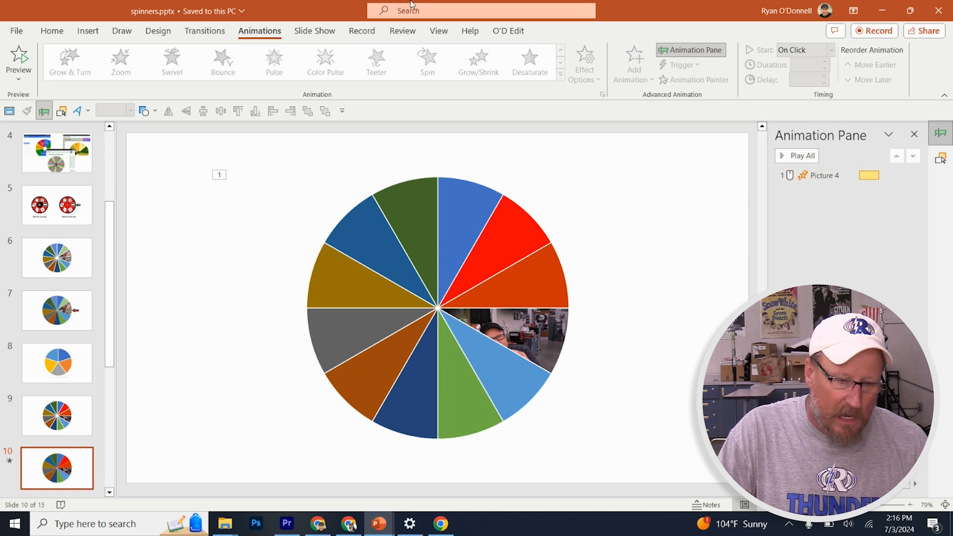
click(155, 111)
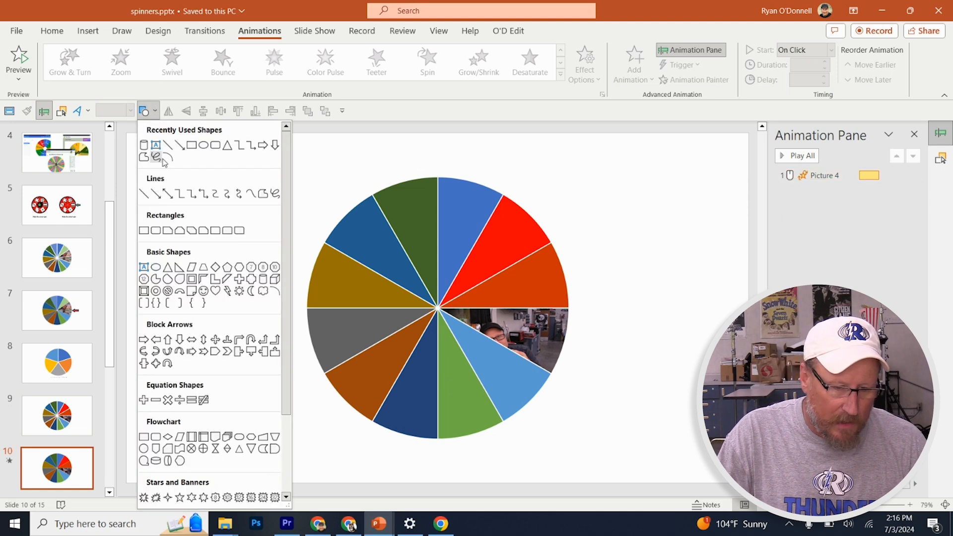
click(263, 145)
mouse_move(660, 271)
mouse_down()
mouse_move(671, 318)
mouse_move(729, 307)
mouse_up()
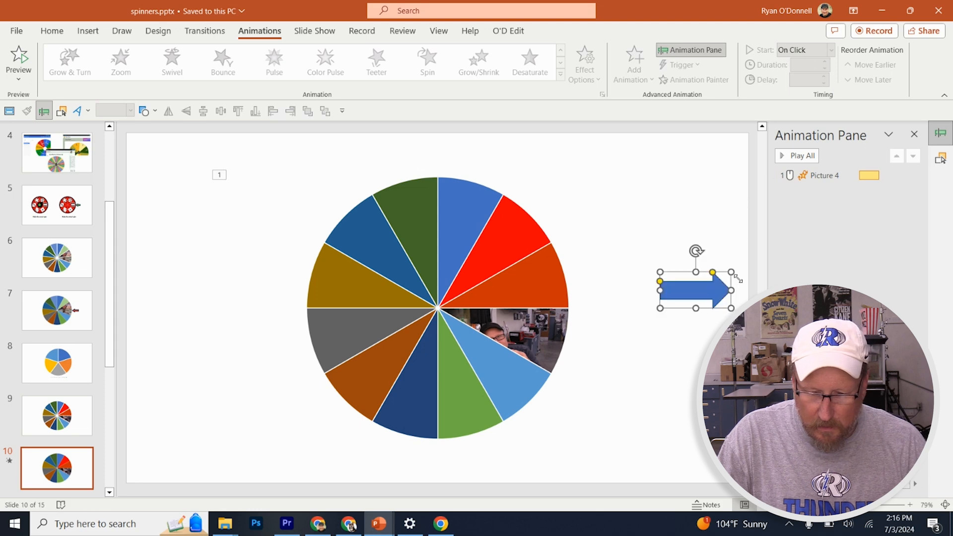
Rotate the arrow 180°, lengthen its head, and place it so its tip slightly overlaps the wheel's right edge at mid-height
mouse_move(693, 252)
mouse_down()
mouse_move(631, 272)
mouse_move(661, 359)
mouse_move(693, 342)
mouse_move(693, 328)
mouse_up()
drag(676, 295, 585, 313)
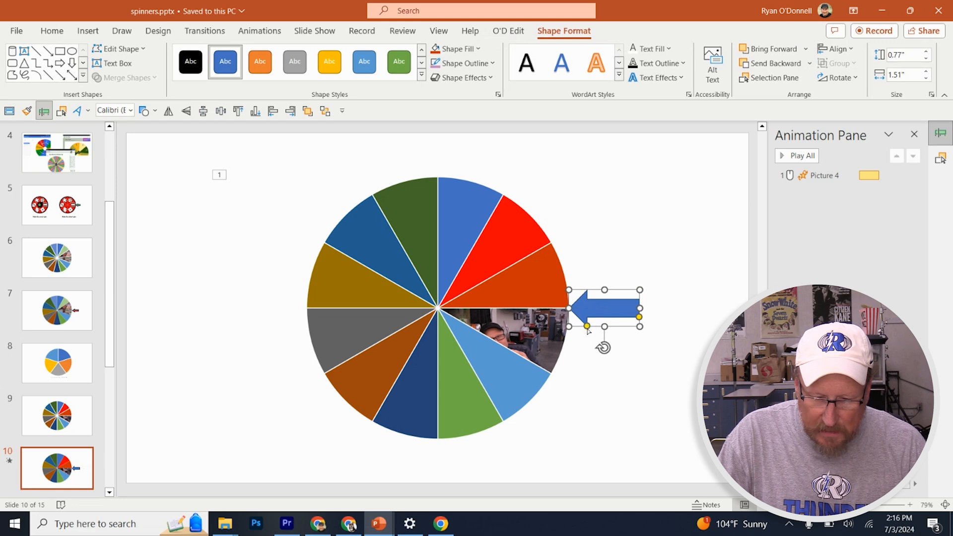
drag(588, 327, 604, 328)
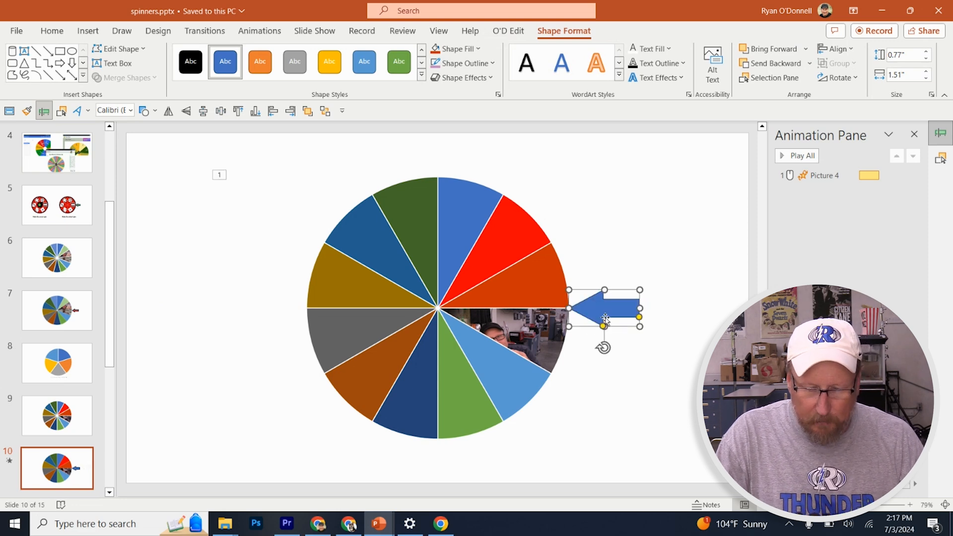
key(ctrl+Left)
key(ctrl+Left)
key(ctrl+Left)
key(ctrl+Left)
key(ctrl+Left)
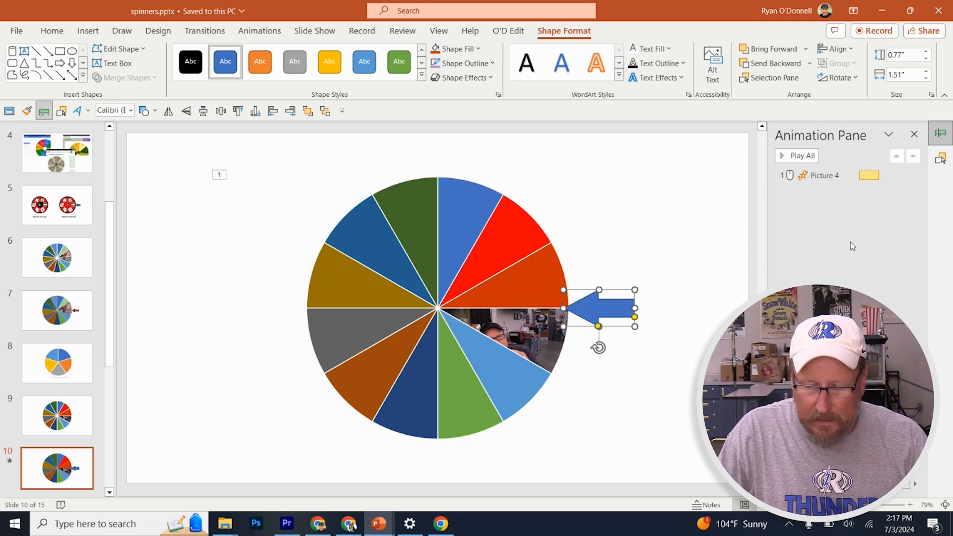
click(663, 232)
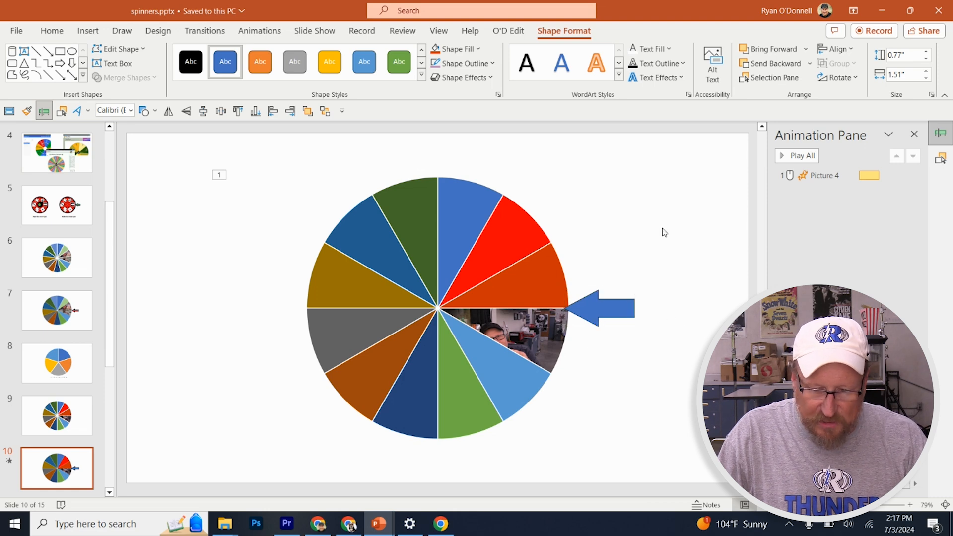
click(529, 243)
click(607, 307)
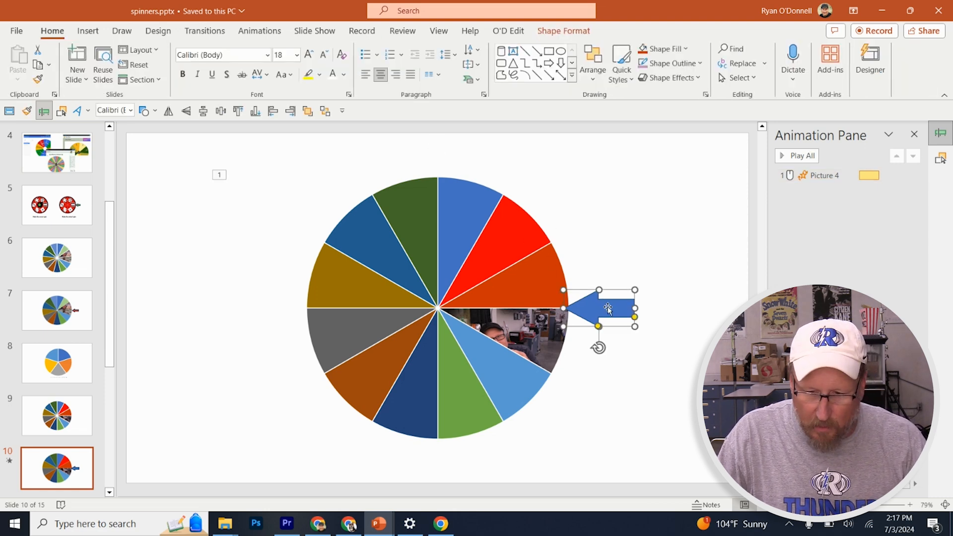
Set the wheel's Spin effect to a duration of 0.4 seconds and have it repeat Until Next Click
click(820, 177)
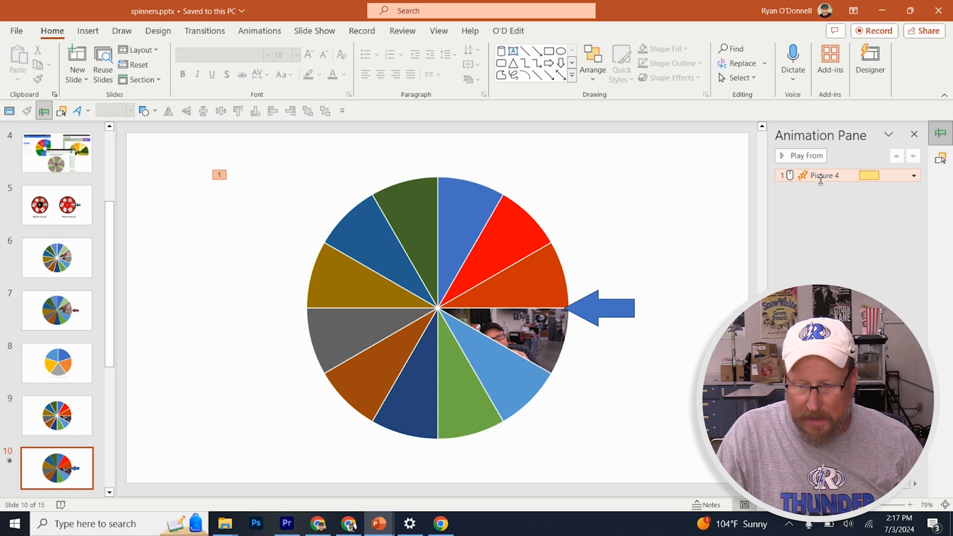
double_click(821, 179)
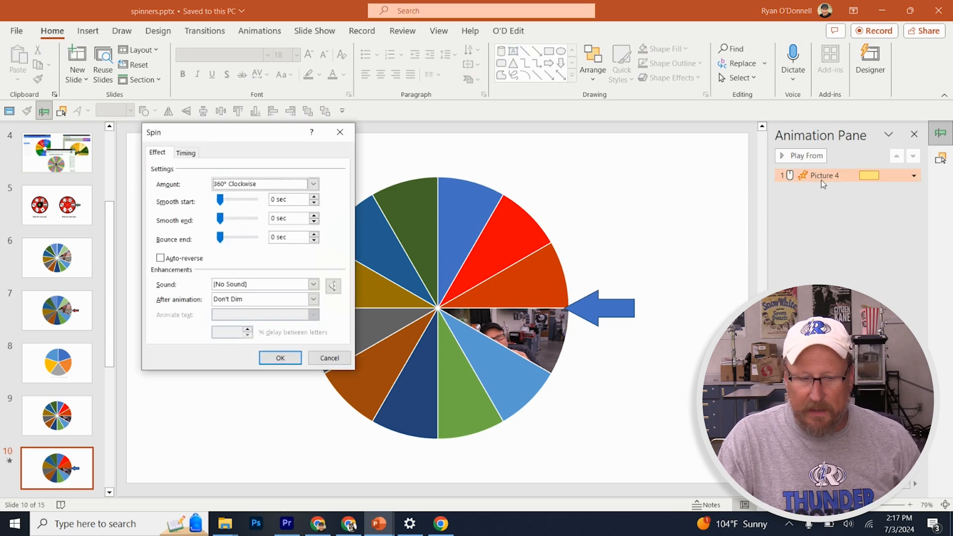
drag(266, 137, 455, 140)
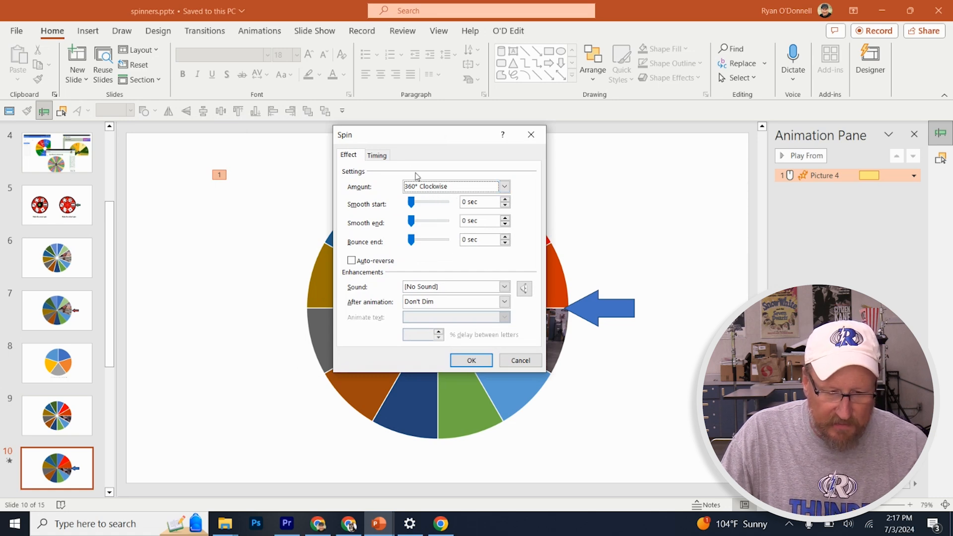
click(377, 156)
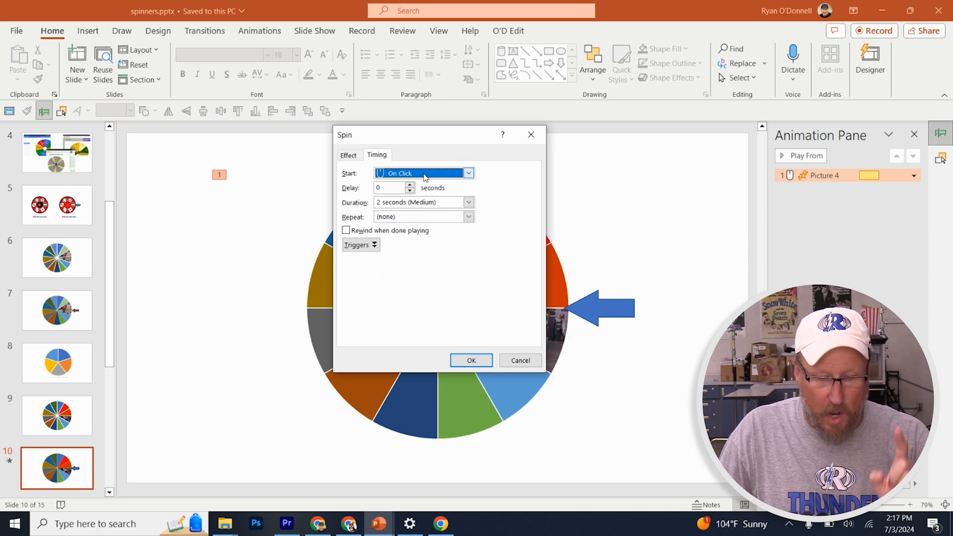
click(469, 202)
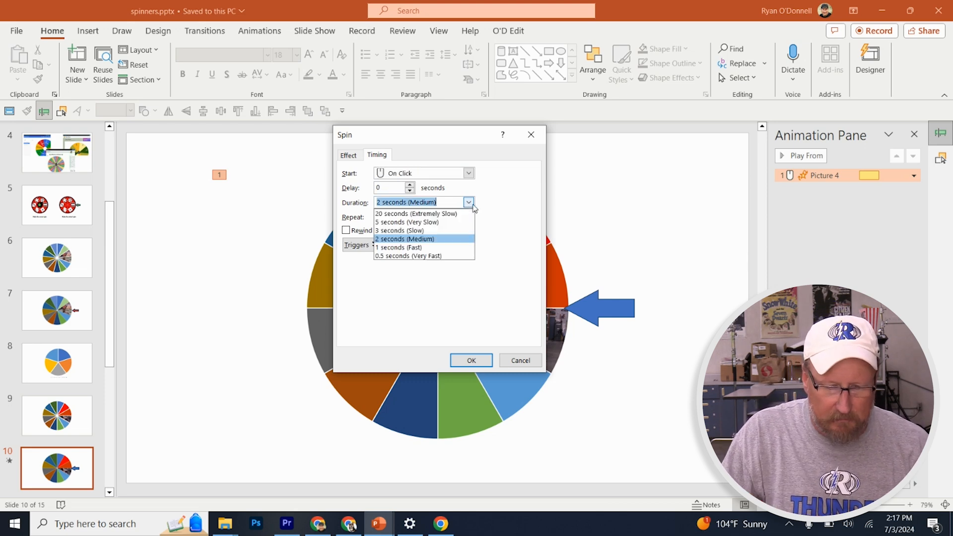
click(421, 256)
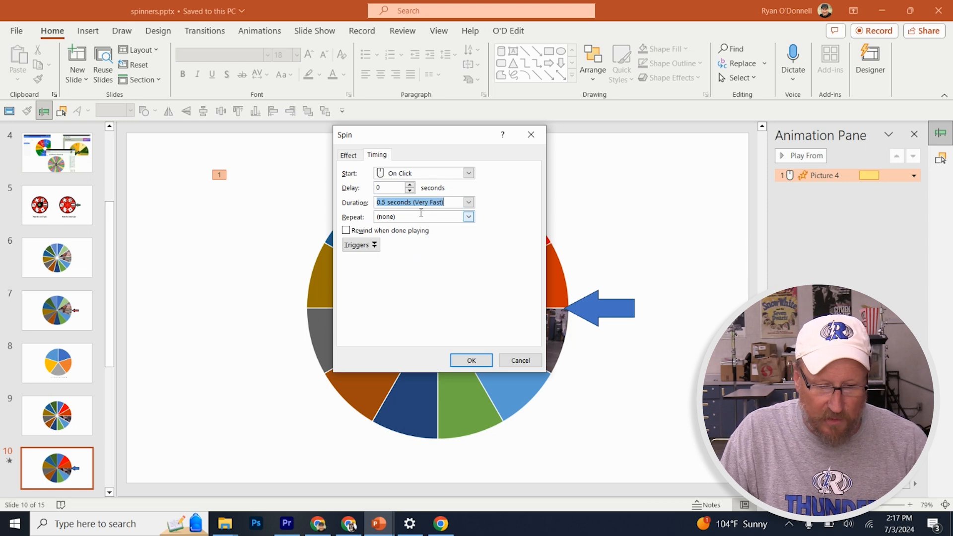
click(388, 203)
key(BackSpace)
text(4)
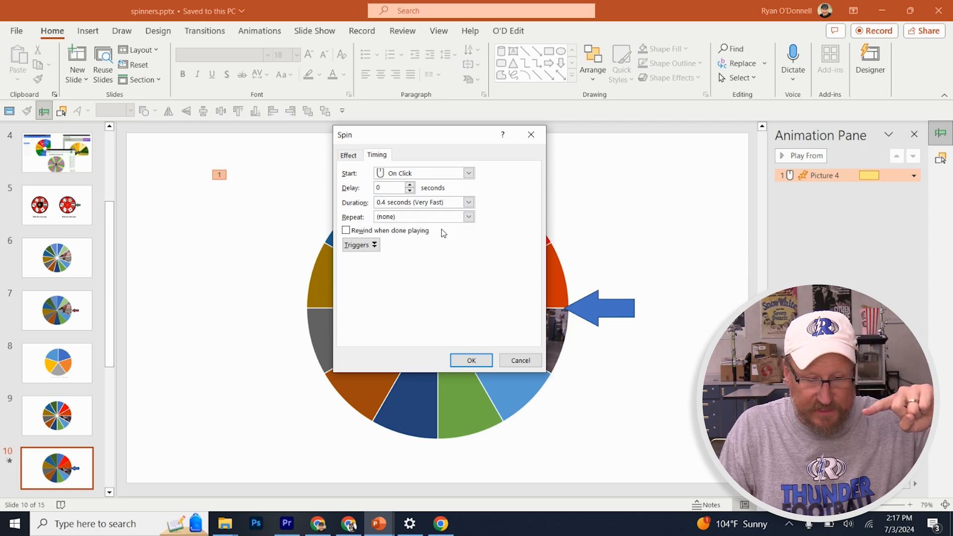
click(468, 217)
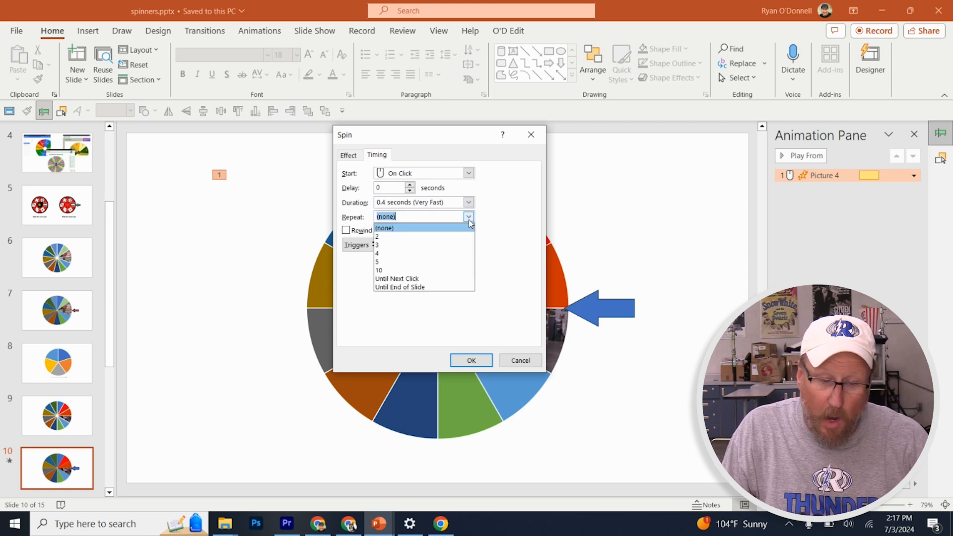
click(411, 281)
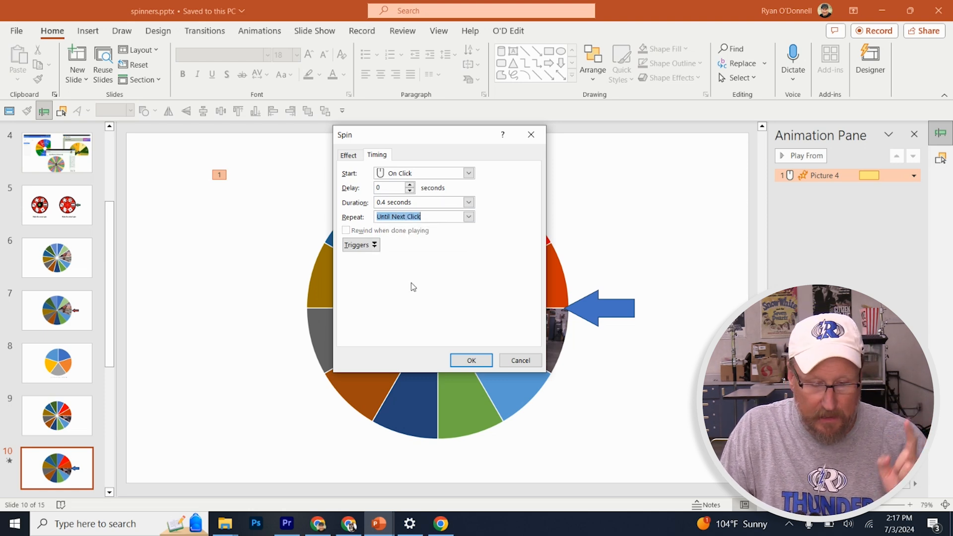
Set the Spin effect's trigger so it starts on click of Arrow: Right 5
click(369, 246)
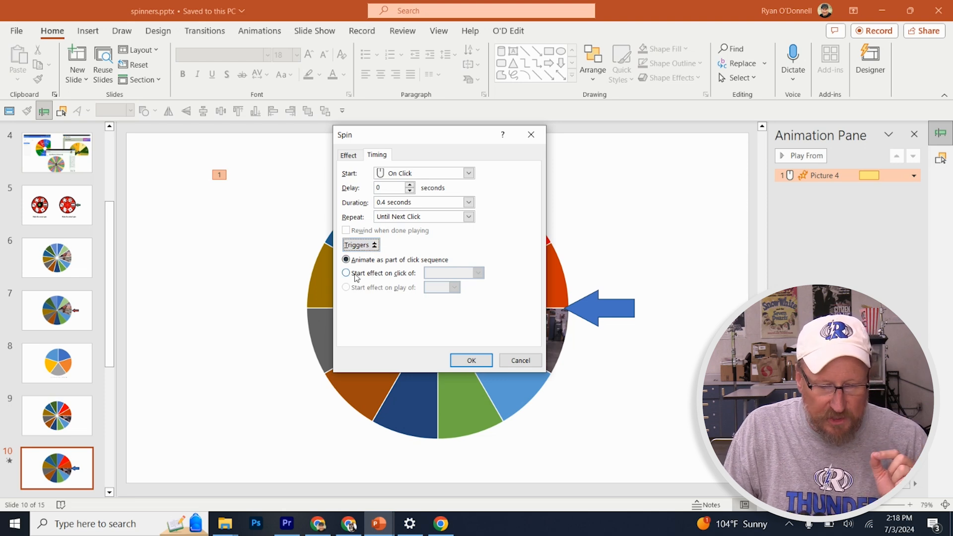
click(346, 274)
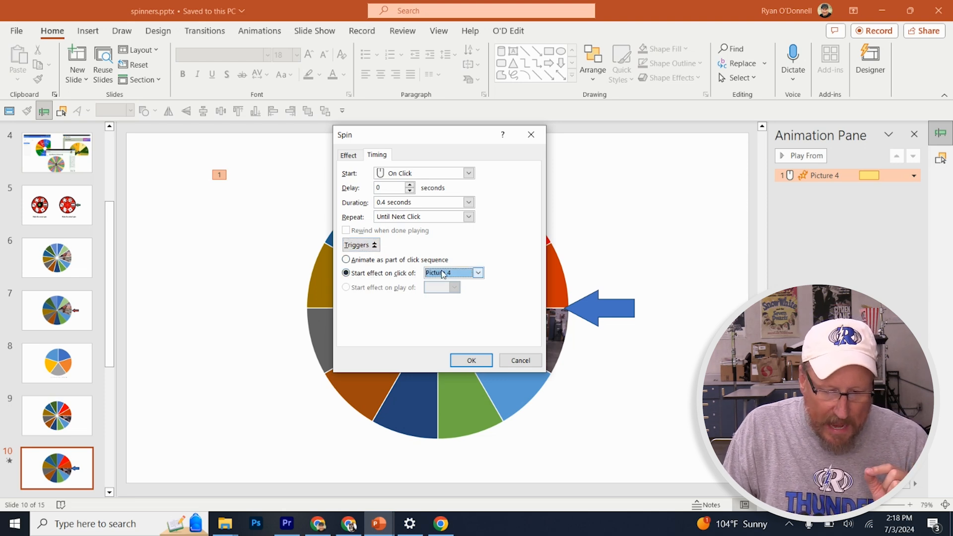
click(478, 272)
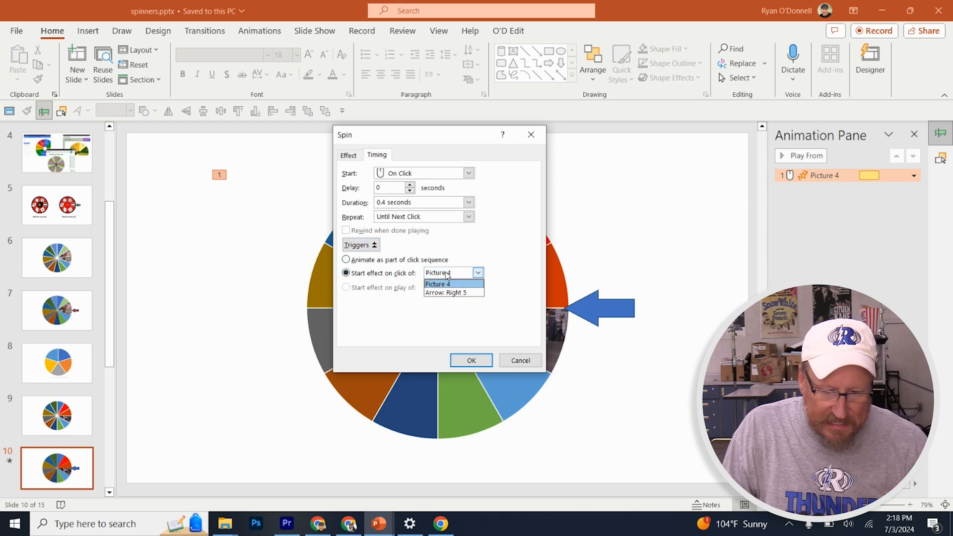
click(463, 292)
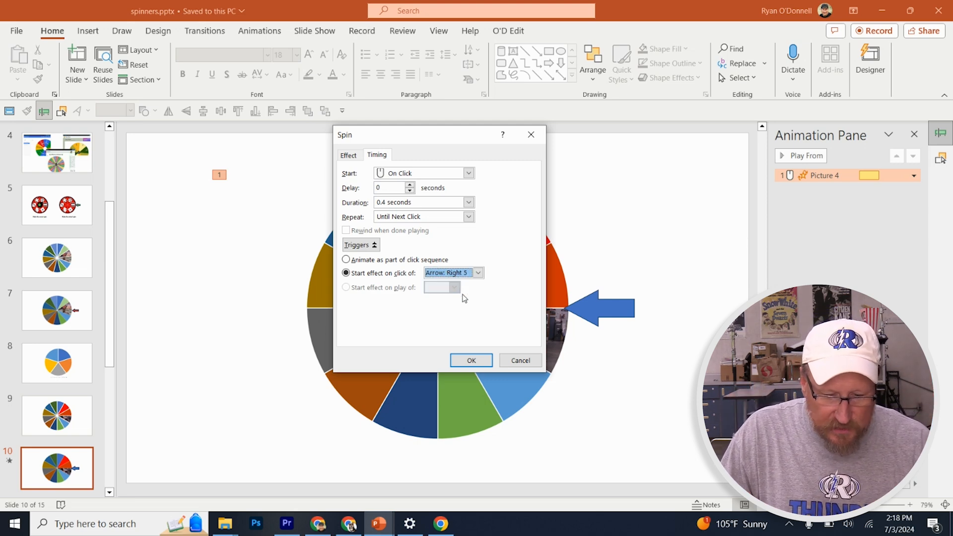
click(467, 361)
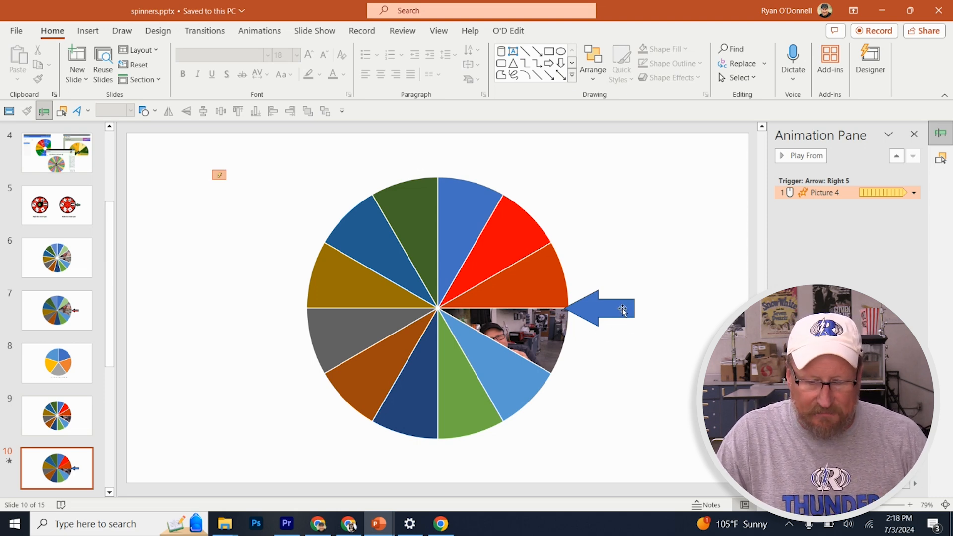
Add an Appear entrance animation to the wheel picture as a second effect alongside its Spin
click(475, 301)
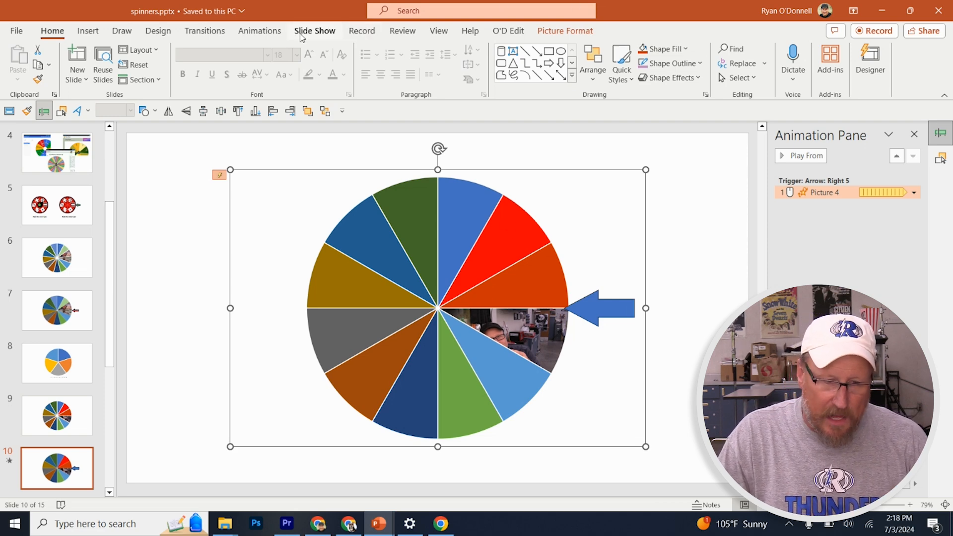
click(263, 35)
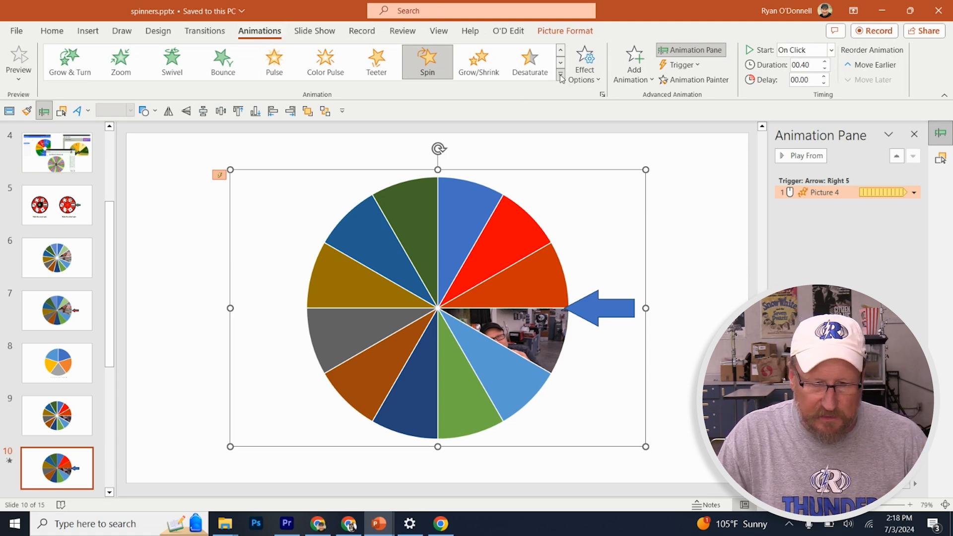
click(636, 80)
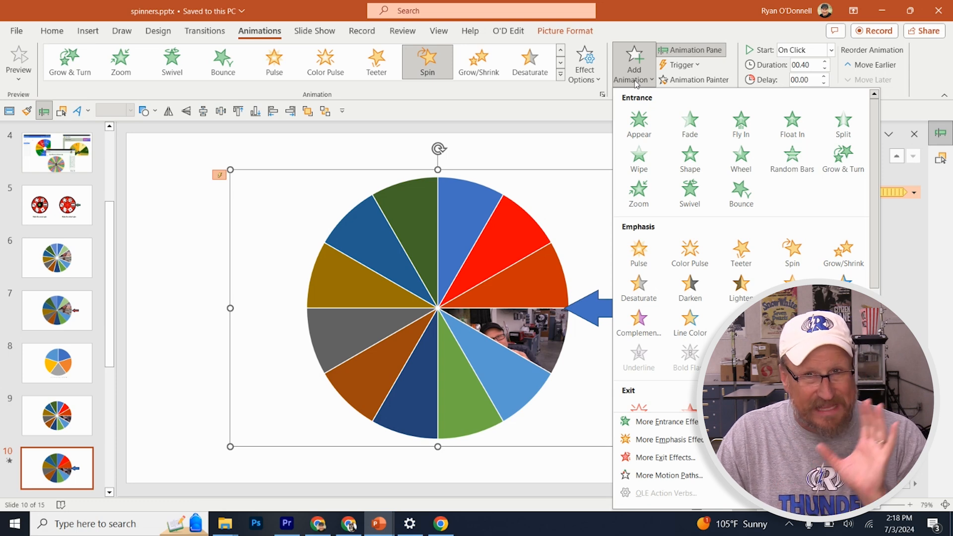
click(639, 133)
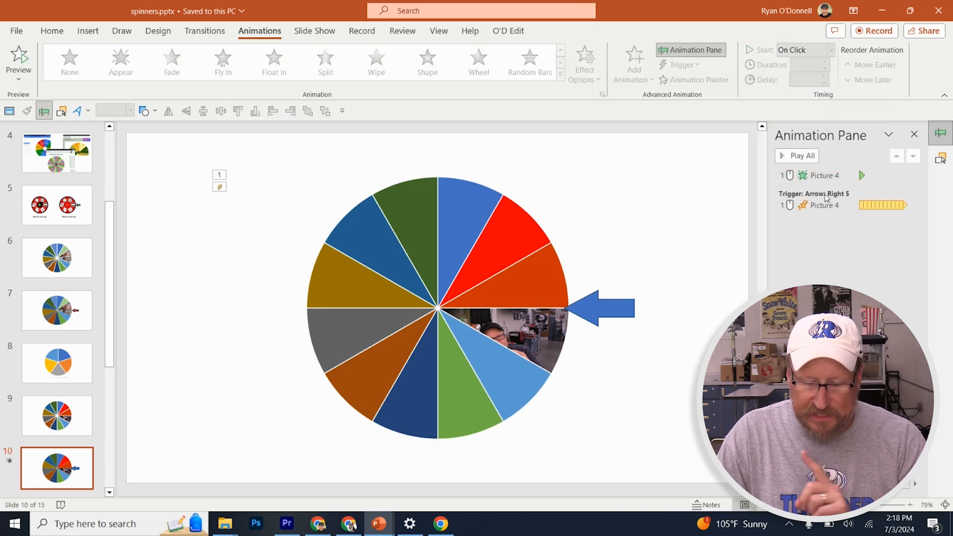
Move the wheel's Appear effect beneath the Spin effect, under the Arrow: Right 5 trigger
click(833, 205)
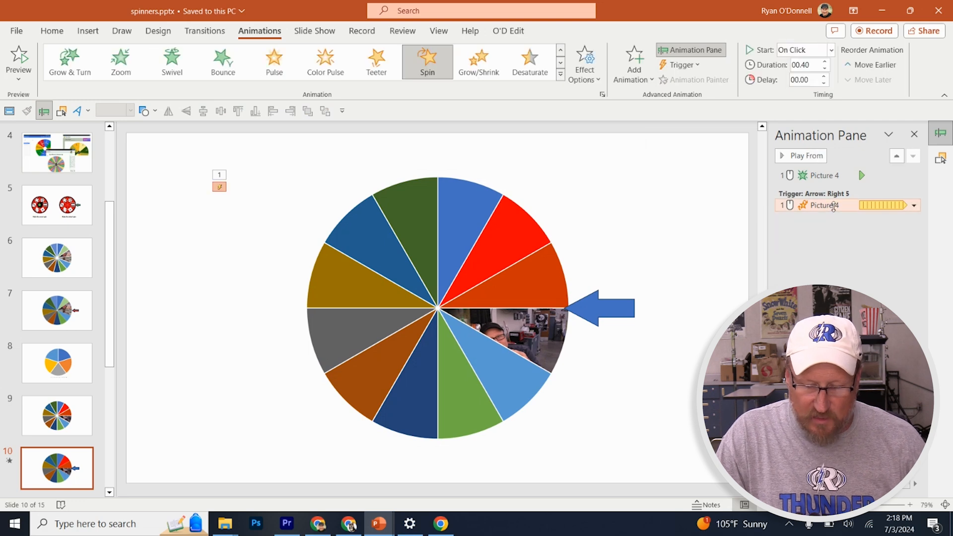
click(827, 176)
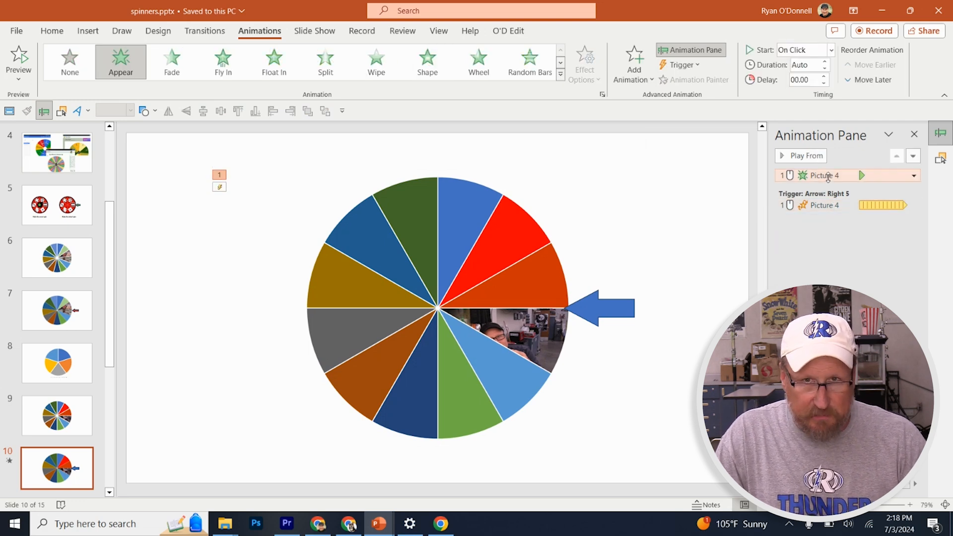
drag(827, 176, 825, 210)
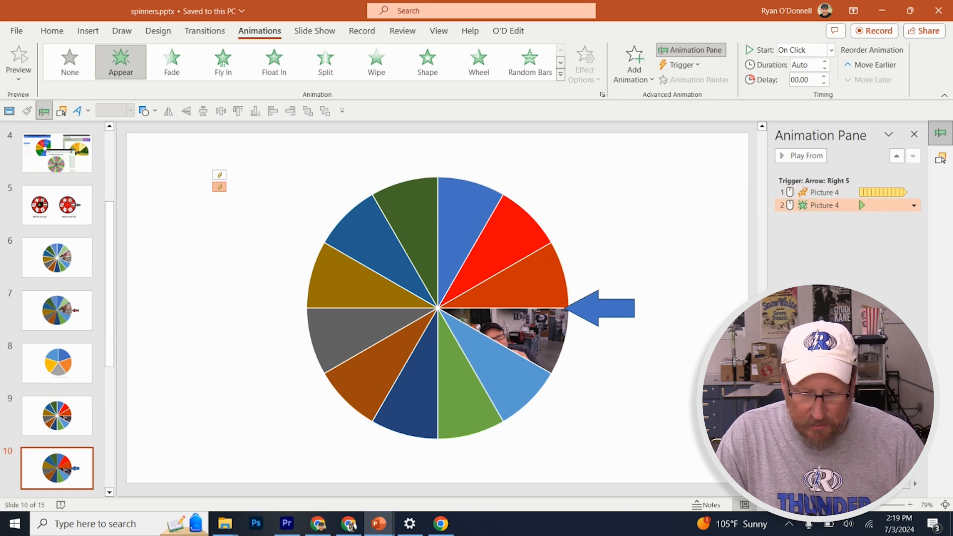
Run the slide show from the current slide, test spinning the wheel with the arrow, and exit the show
key(shift+F5)
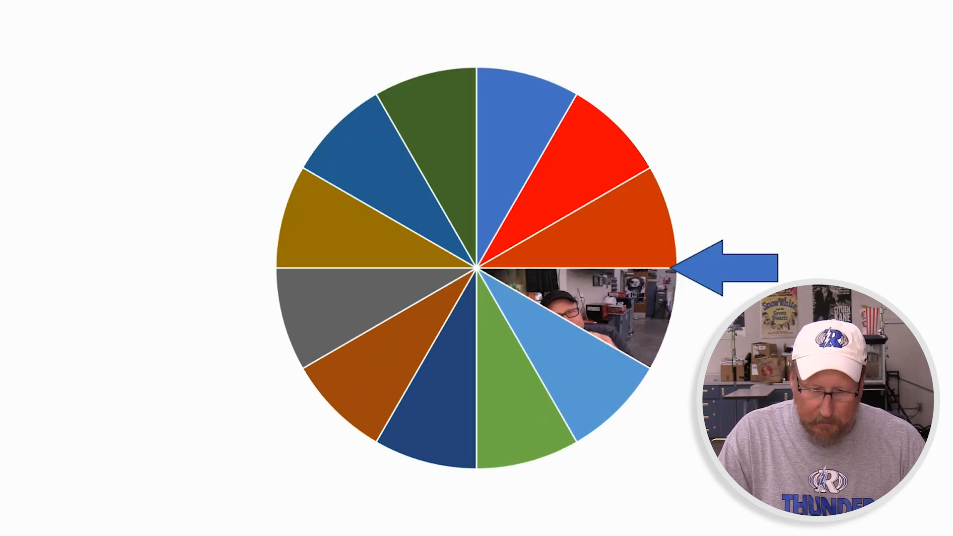
click(717, 271)
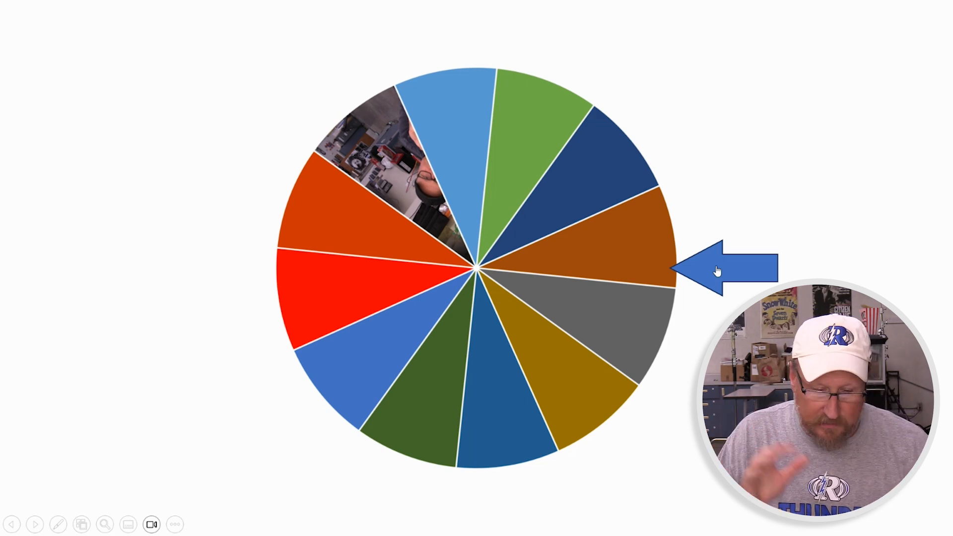
key(Escape)
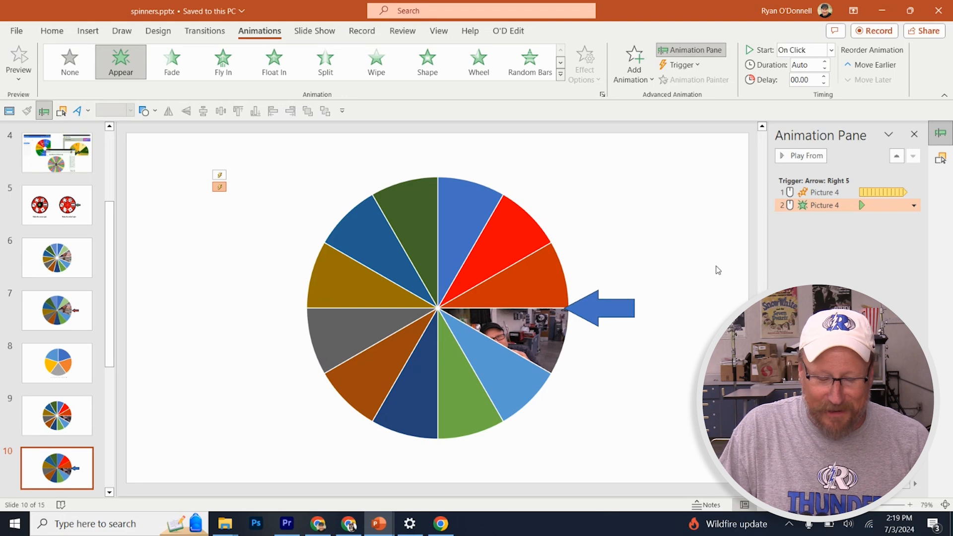
Open slide 11 with the dollar-amount prize wheel to examine its animations
scroll(66, 326, down, 3)
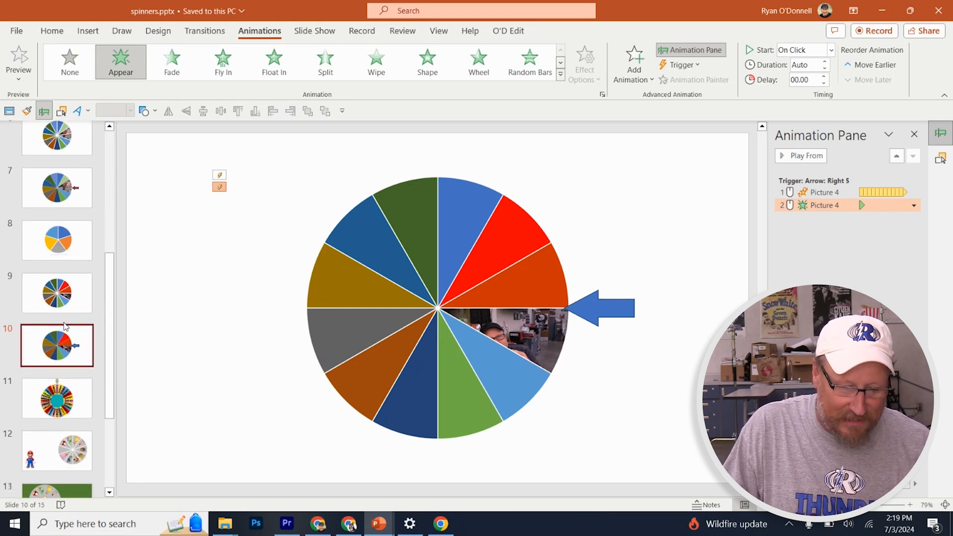
click(66, 370)
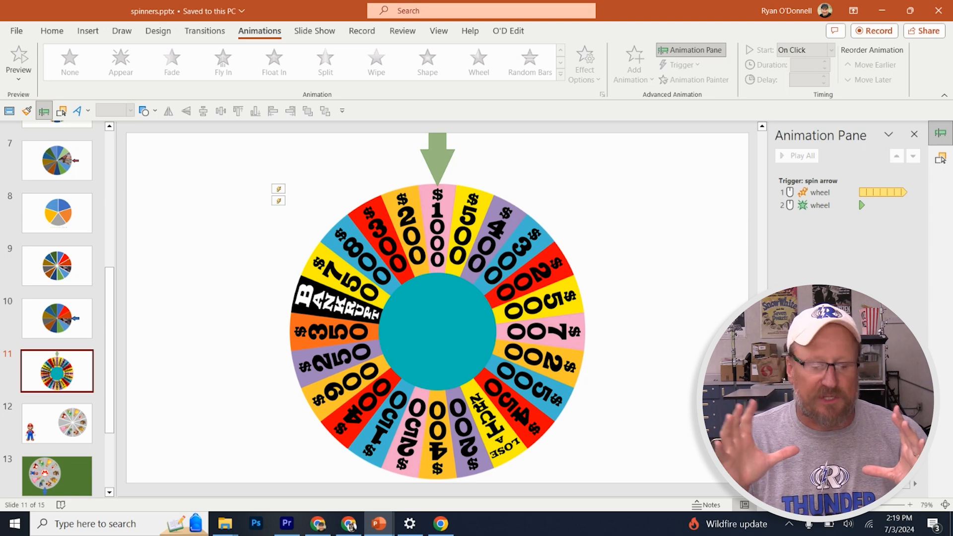
Run the slide show from the dollar-amount prize wheel slide, test spinning it with the arrow, and exit the show
key(shift+F5)
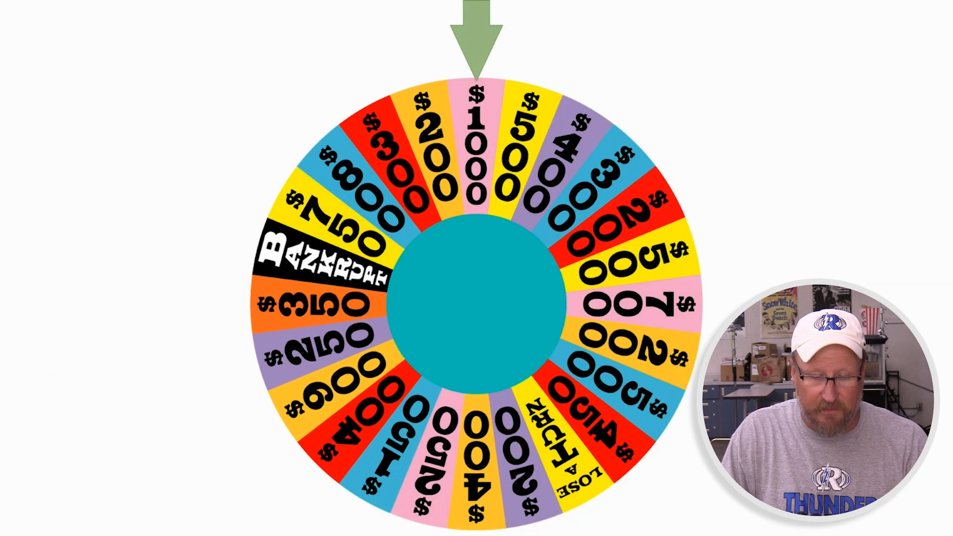
click(483, 39)
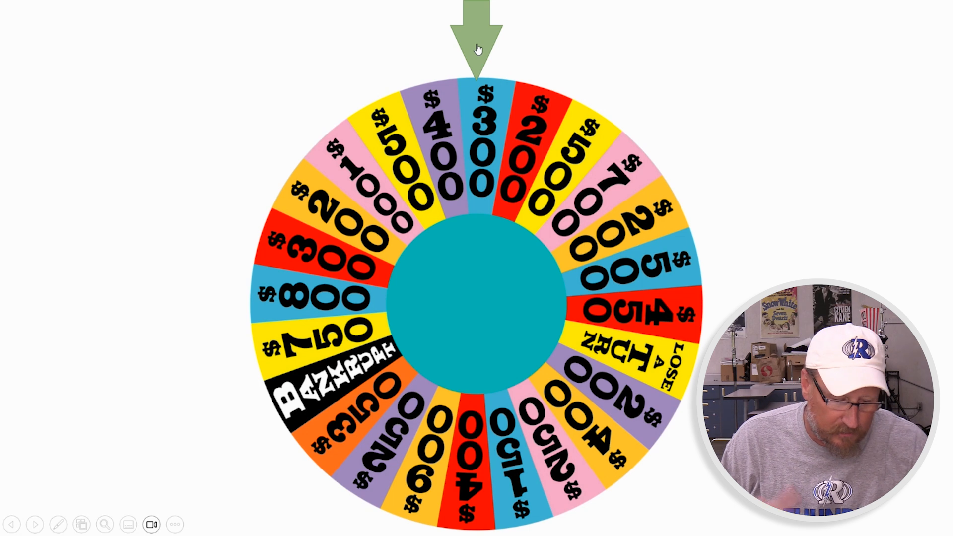
key(Escape)
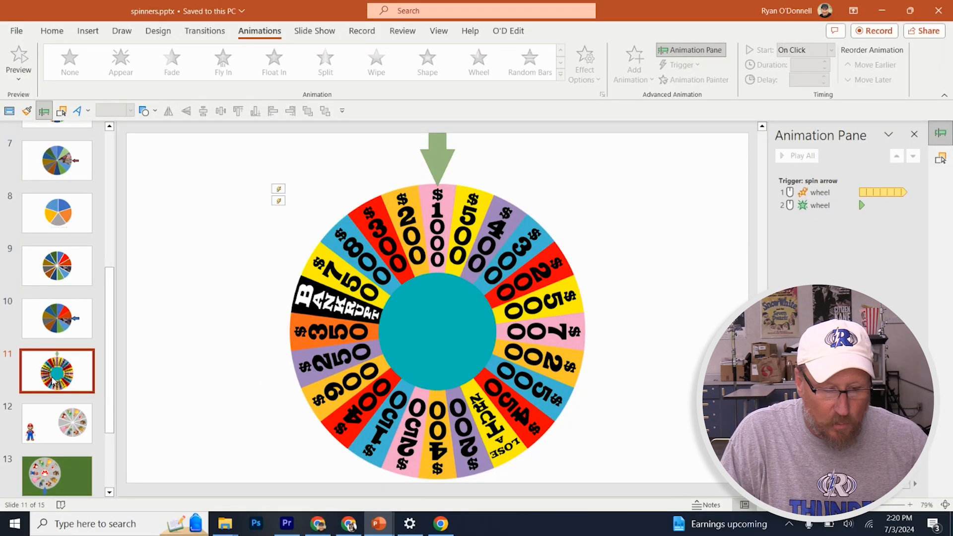
Open slide 12 with the Mario character wheel and examine its pie chart and the pictures placed on the slices
click(60, 431)
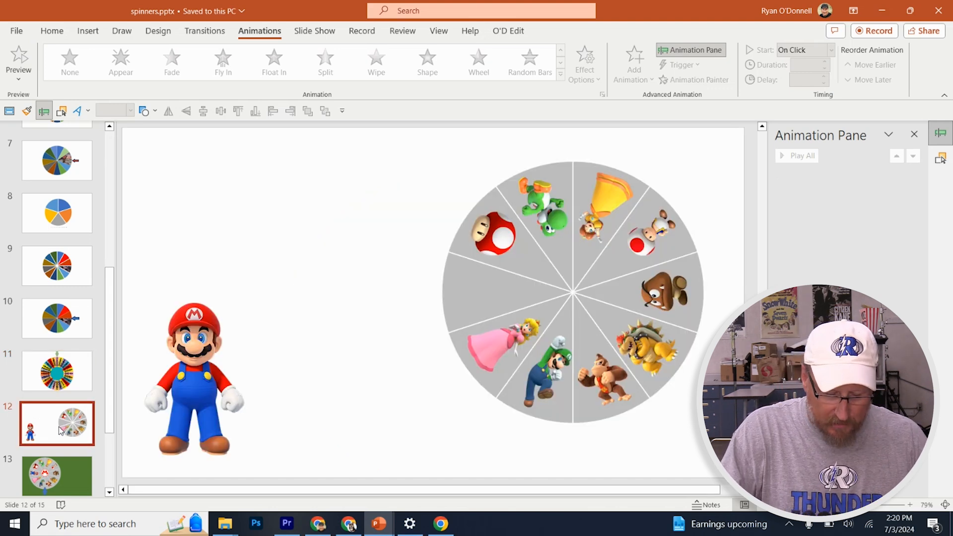
click(490, 306)
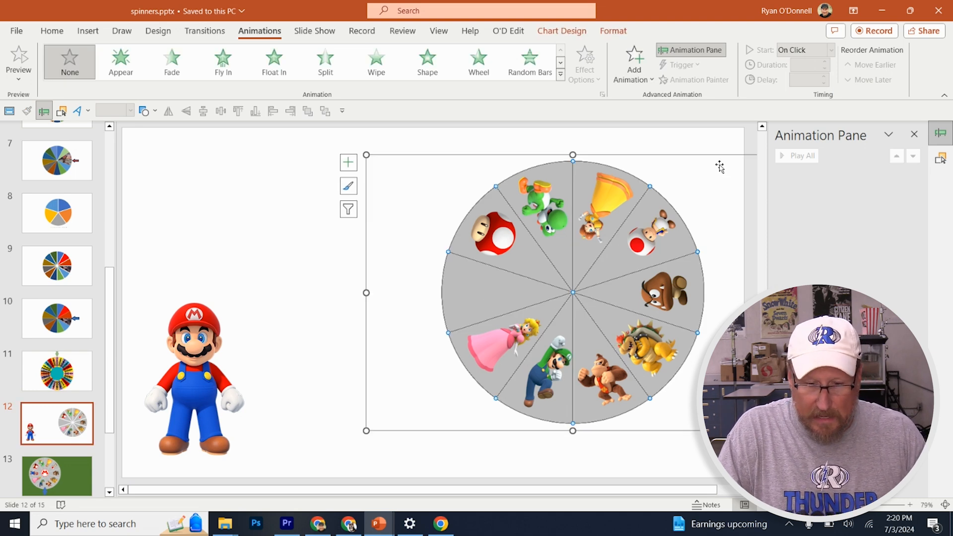
click(662, 138)
click(604, 207)
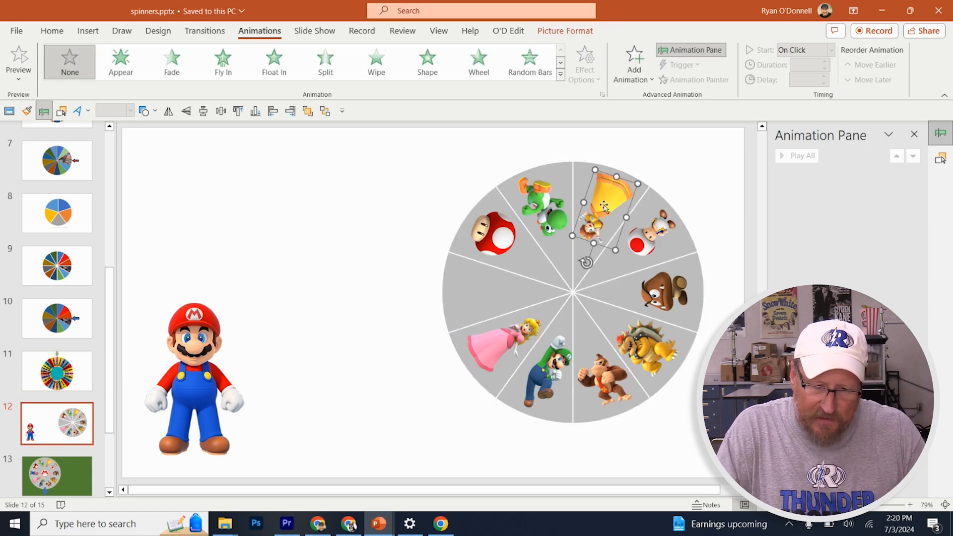
click(492, 235)
Move the Princess Peach picture off the wheel, rotate it slightly, and fit it back into its slice pointing toward the centre
drag(500, 347, 353, 265)
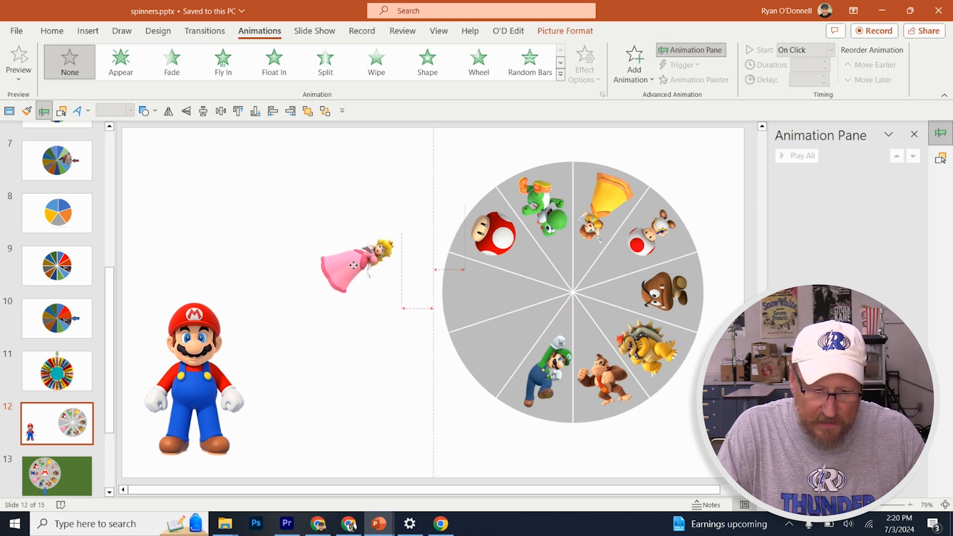
mouse_move(417, 236)
mouse_down()
mouse_move(333, 212)
mouse_move(426, 280)
mouse_move(410, 240)
mouse_move(419, 243)
mouse_up()
drag(351, 264, 485, 349)
mouse_move(566, 331)
mouse_down()
mouse_move(558, 315)
mouse_move(555, 322)
mouse_up()
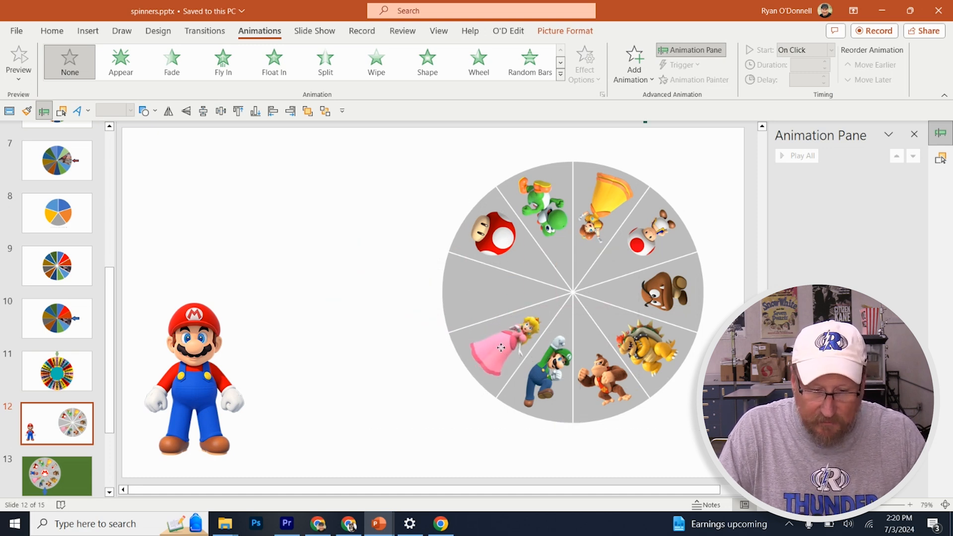
click(501, 347)
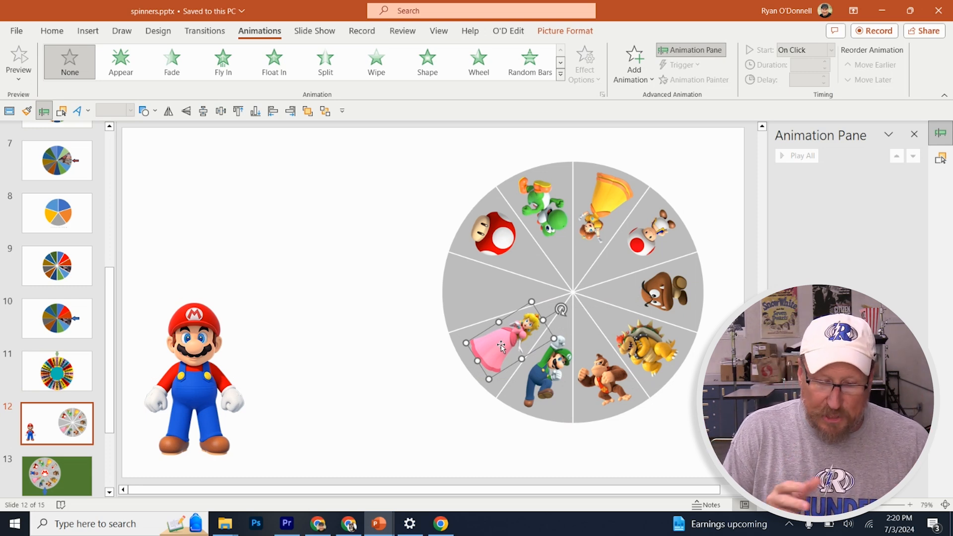
Examine the Daisy picture and the grey pie chart behind the characters, including the options for its data series
click(608, 208)
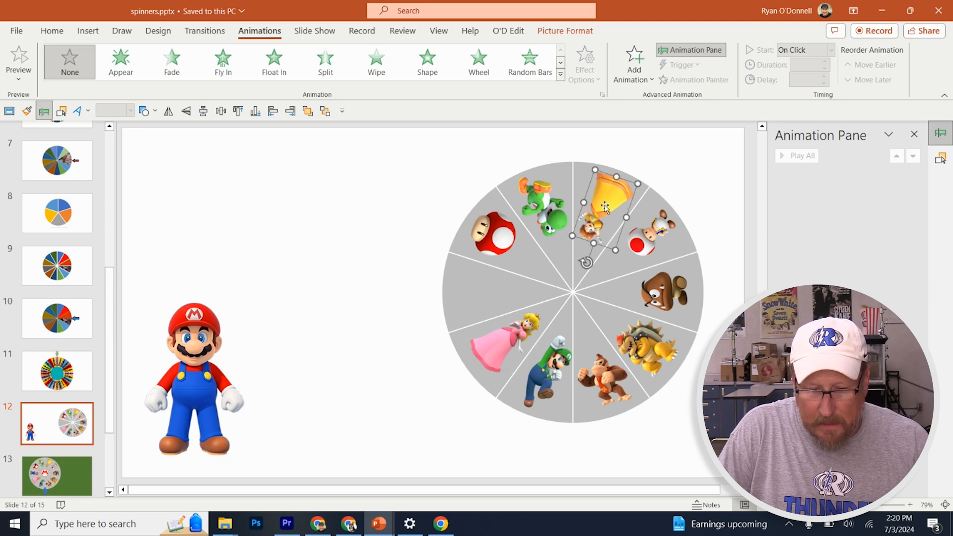
click(507, 279)
right_click(507, 280)
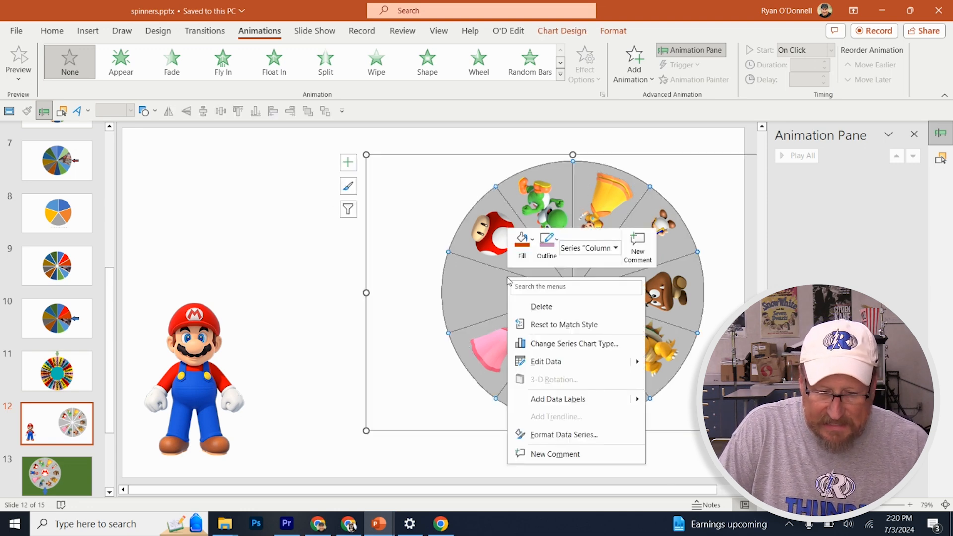
click(463, 160)
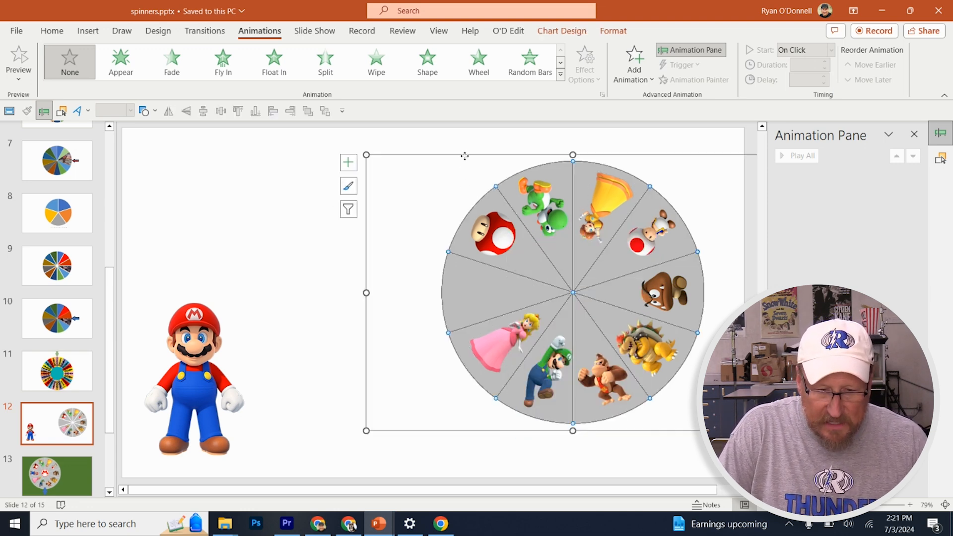
click(465, 156)
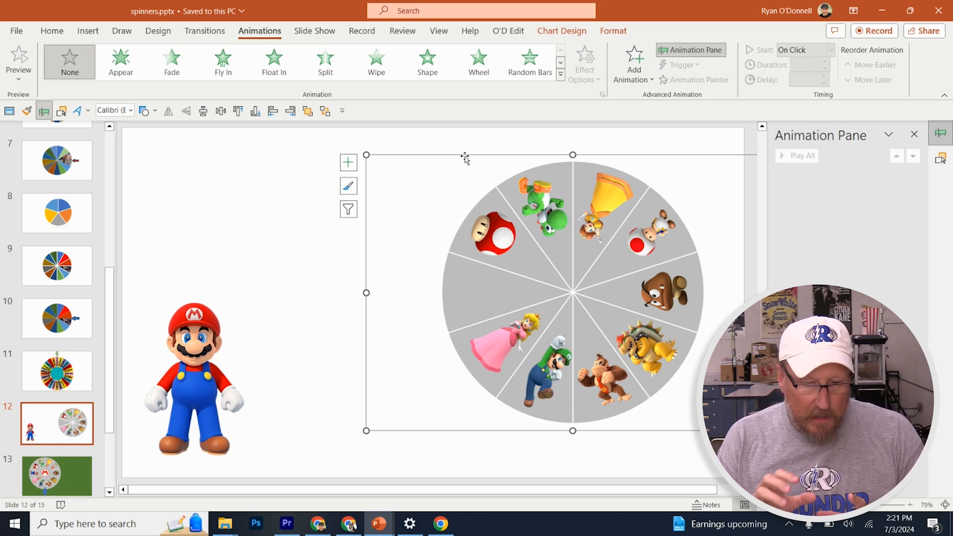
click(264, 316)
Rotate and shrink the large Mario picture and place it in the wheel's empty slice with his head toward the centre
click(219, 353)
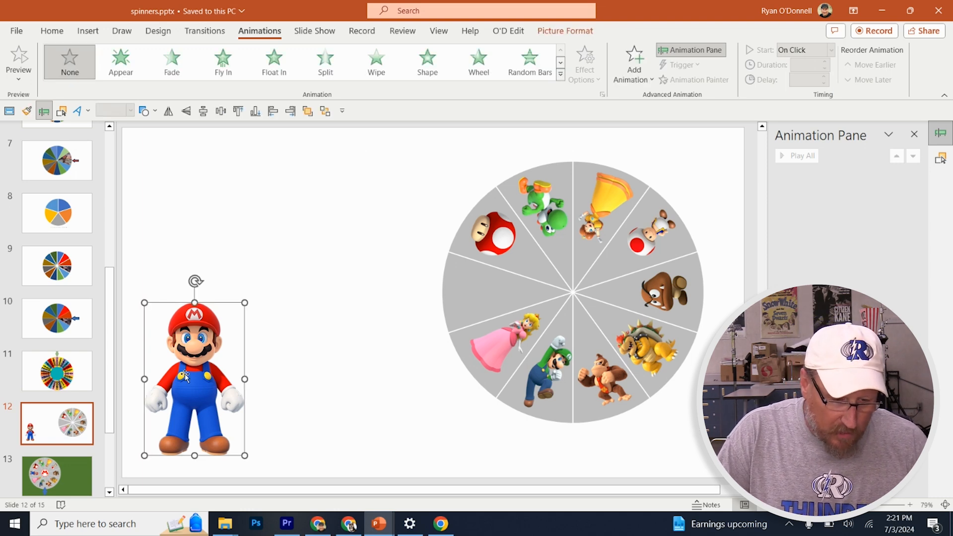
drag(195, 281, 285, 344)
drag(230, 361, 571, 256)
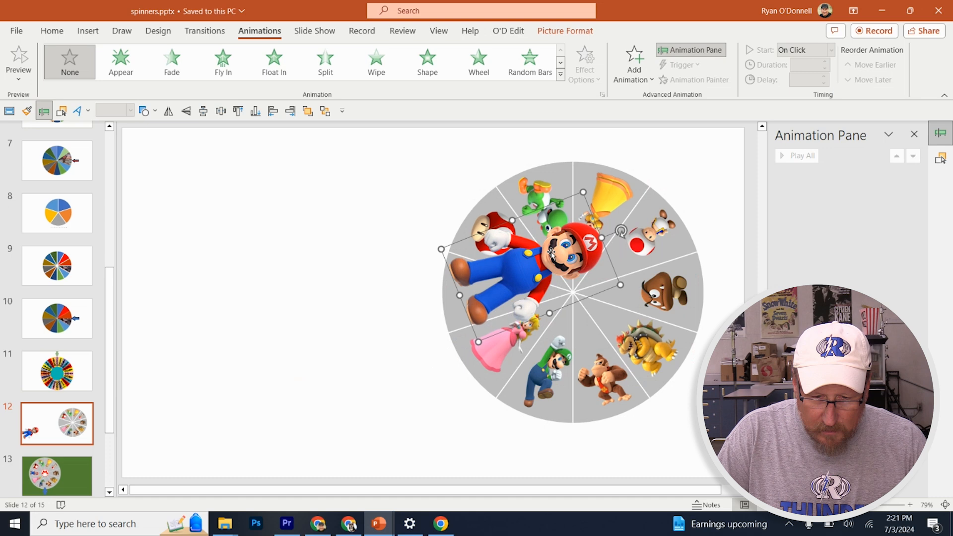
drag(584, 193, 487, 277)
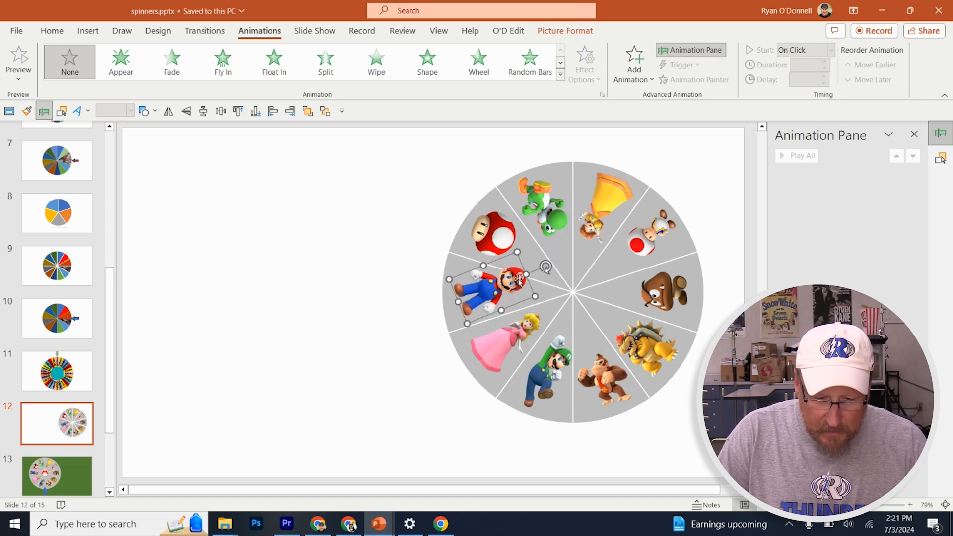
drag(545, 267, 494, 295)
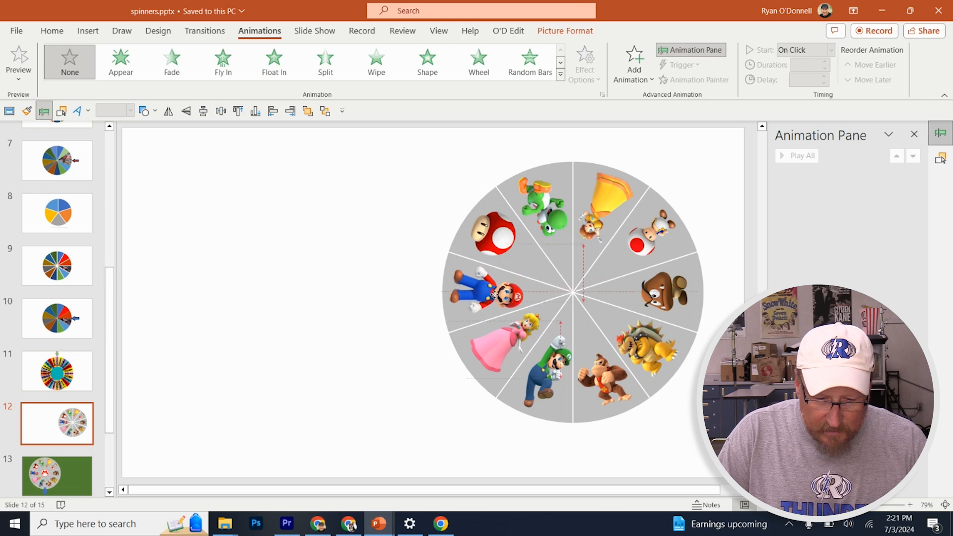
click(394, 288)
click(361, 293)
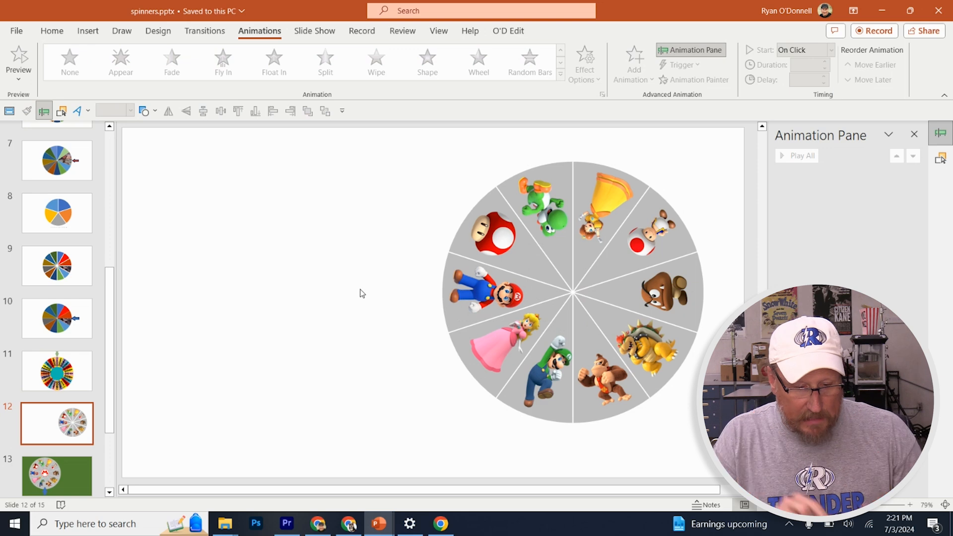
Select the chart and all character pictures on slide 12 and save them together as a PNG picture named "wheel mario"
drag(271, 424, 727, 148)
click(332, 319)
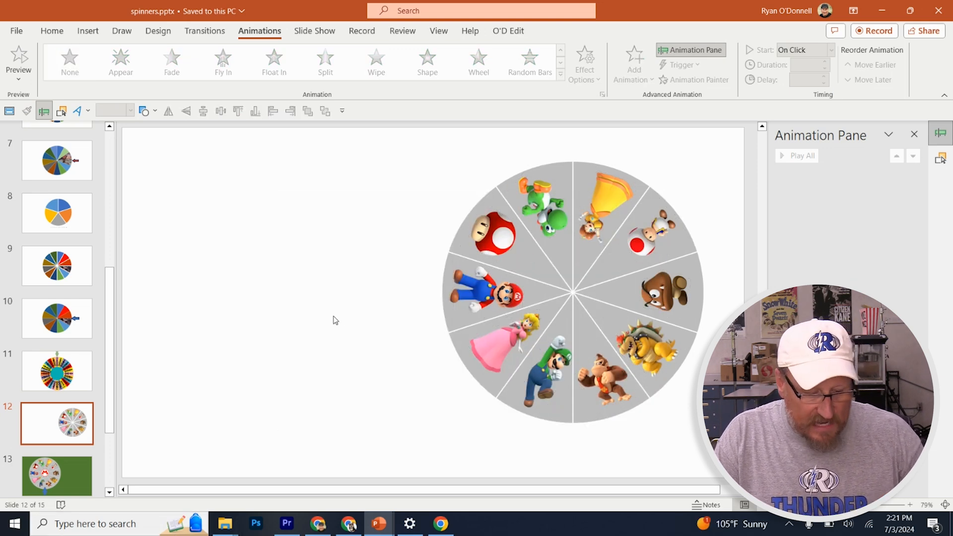
key(ctrl+a)
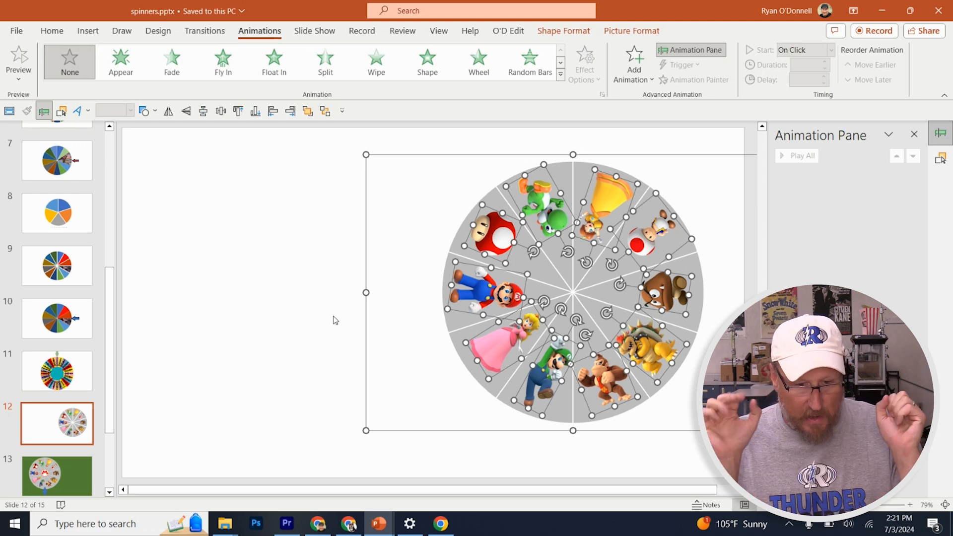
right_click(497, 226)
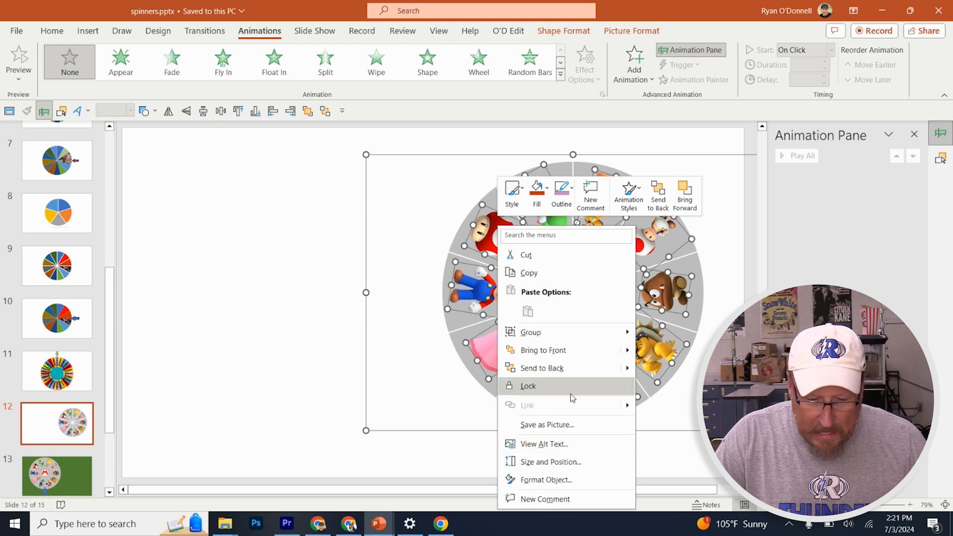
click(573, 425)
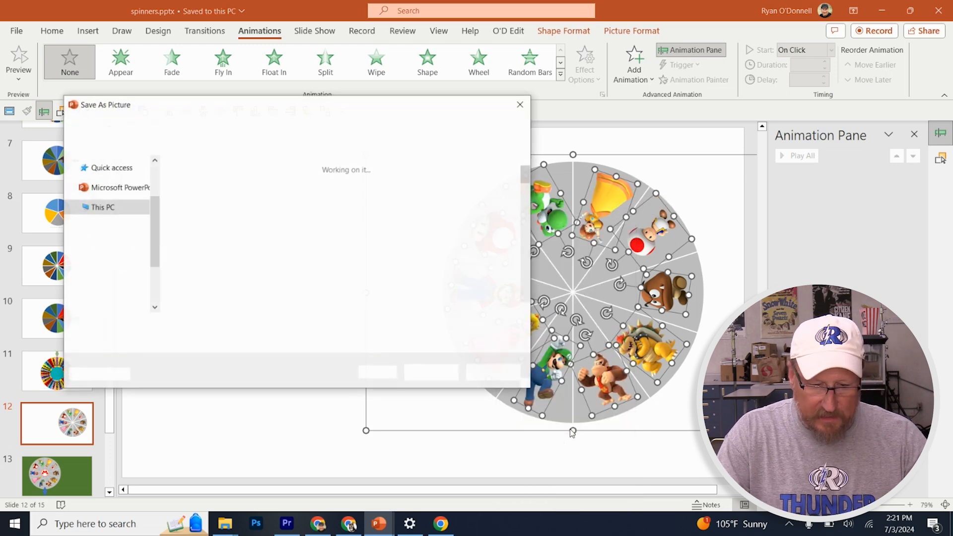
text(wheel mario)
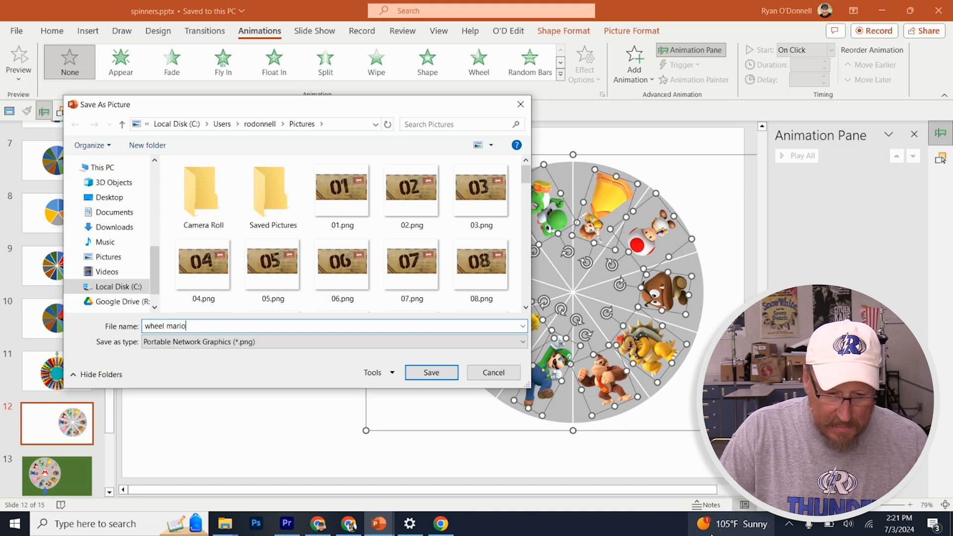
click(428, 374)
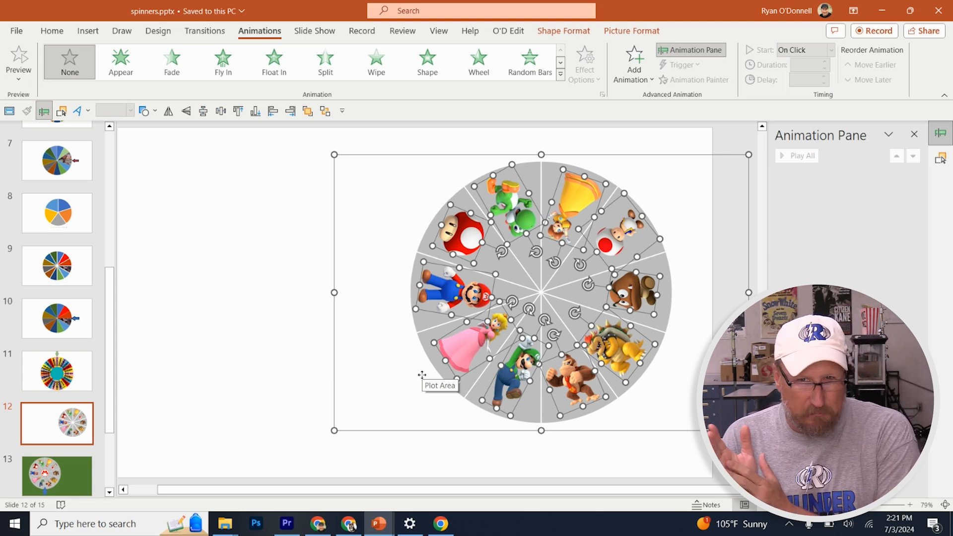
On slide 7, replace the animated wheel picture with wheel mario.png from the Pictures folder using Change Picture
click(58, 159)
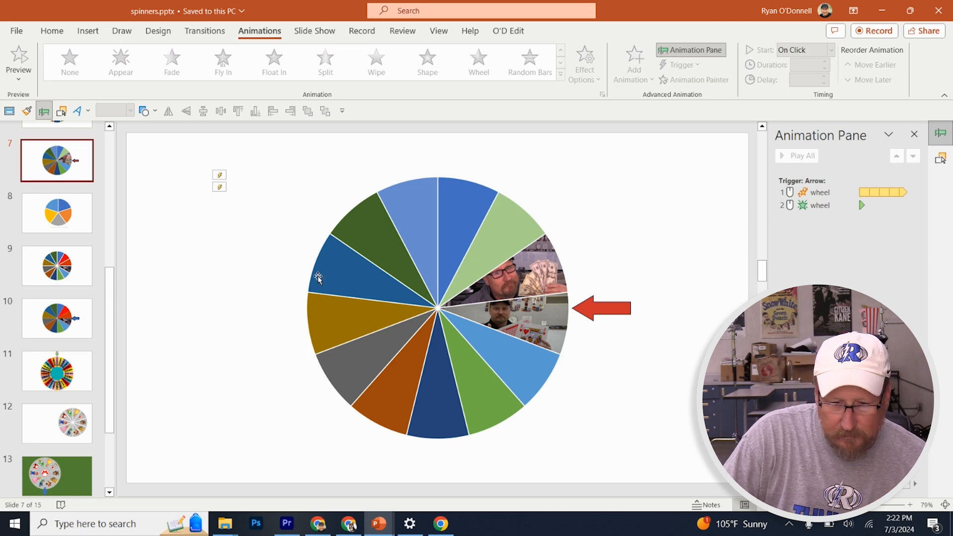
click(424, 309)
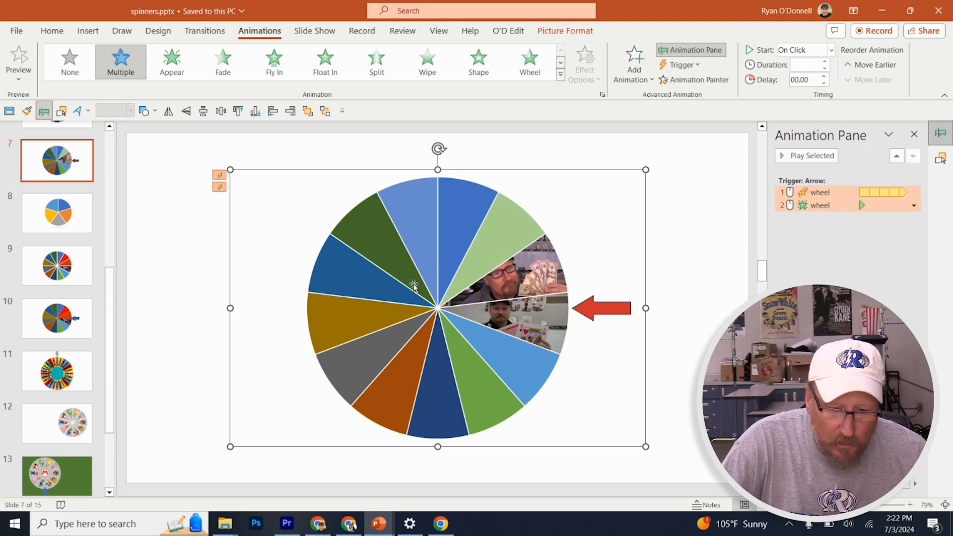
right_click(414, 286)
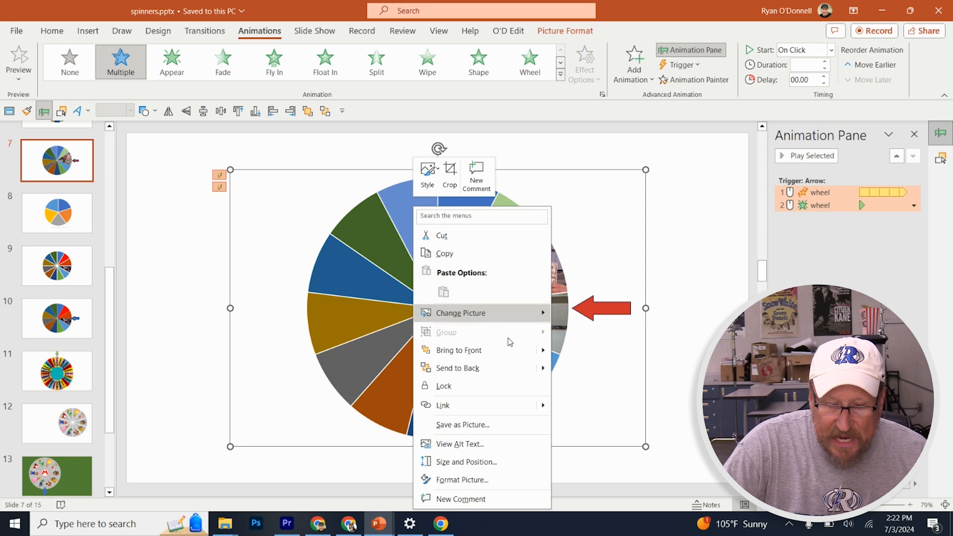
mouse_move(510, 312)
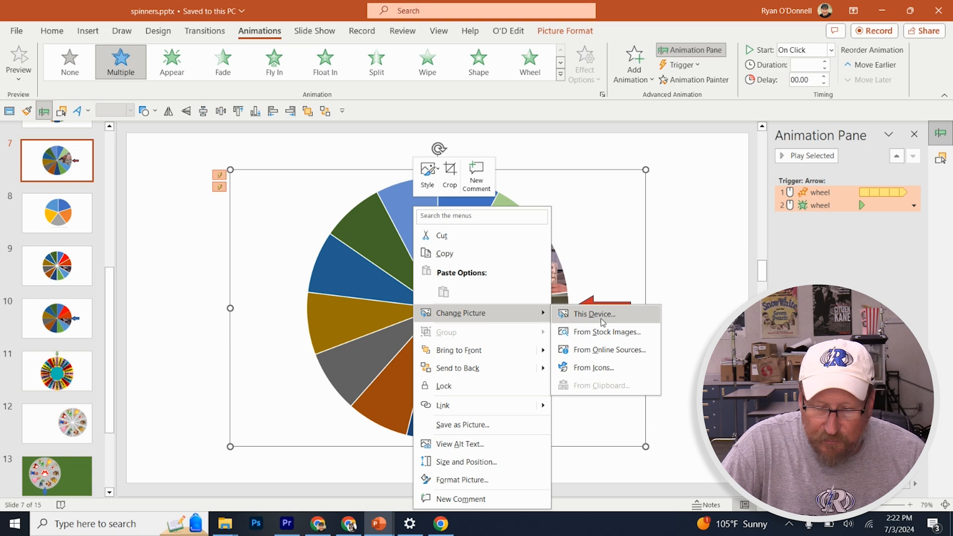
click(602, 318)
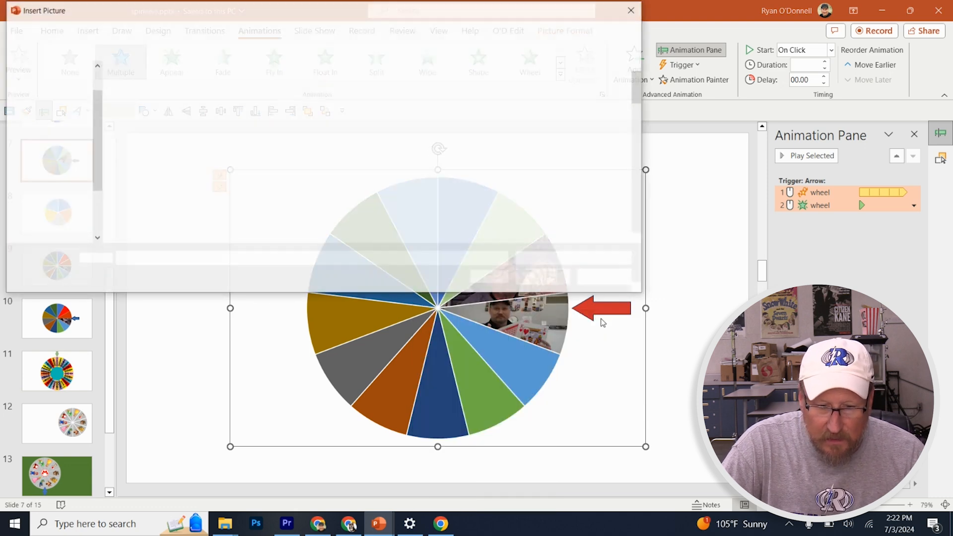
click(291, 188)
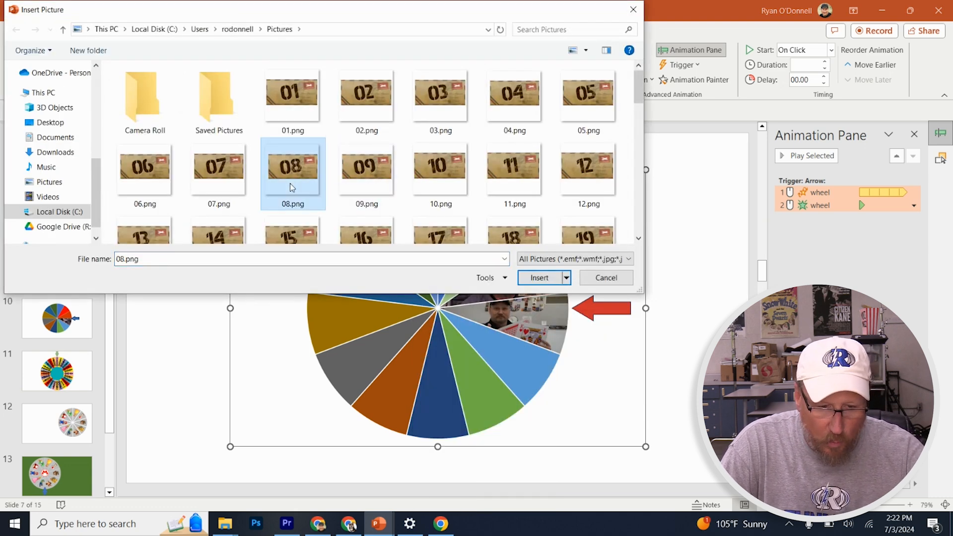
scroll(291, 187, down, 10)
click(219, 119)
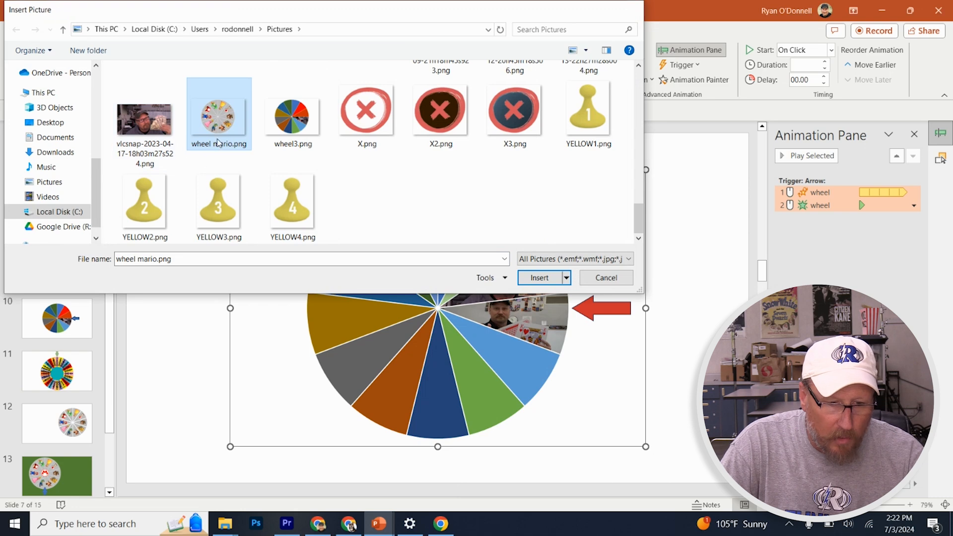
double_click(218, 141)
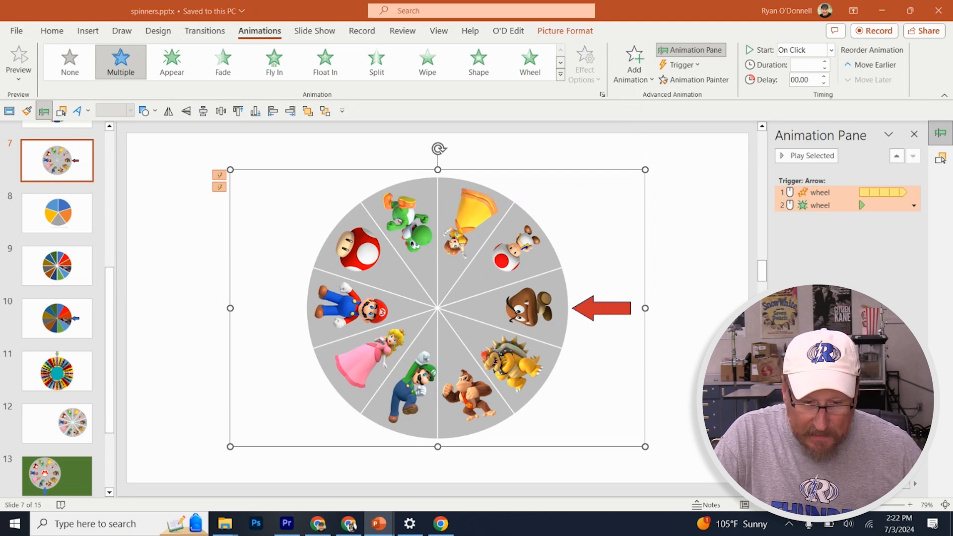
Run the slide show from slide 7, test spinning the Mario wheel with the red arrow, and exit the show
key(shift+F5)
click(716, 272)
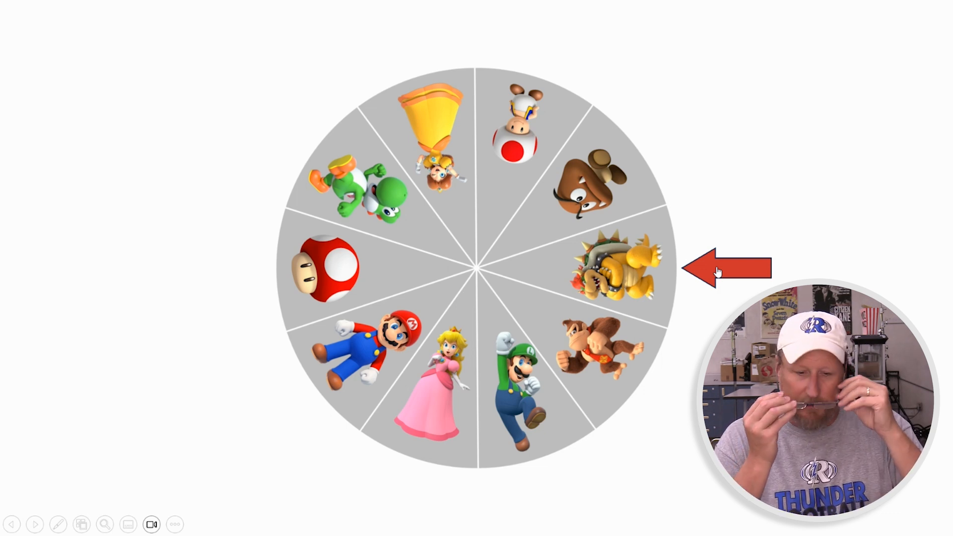
key(Escape)
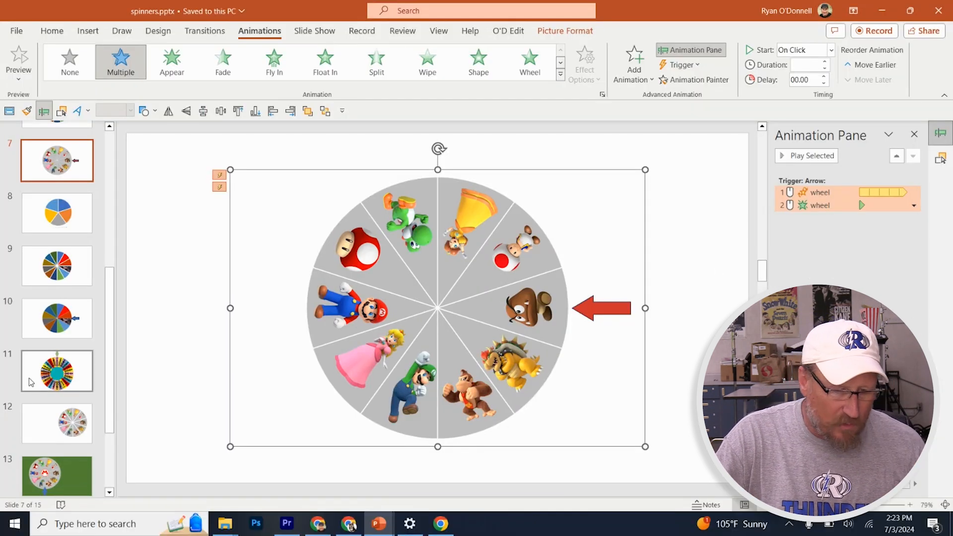
Go to slide 12, copy the Wikipedia Abraham Lincoln portrait from the Google Images results in Chrome, and return to PowerPoint
click(60, 436)
click(487, 294)
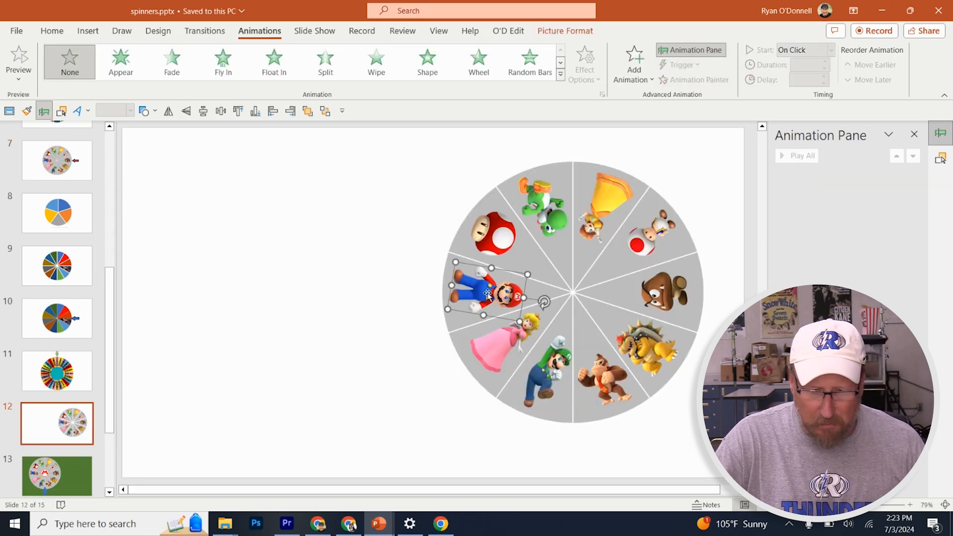
key(alt+Tab)
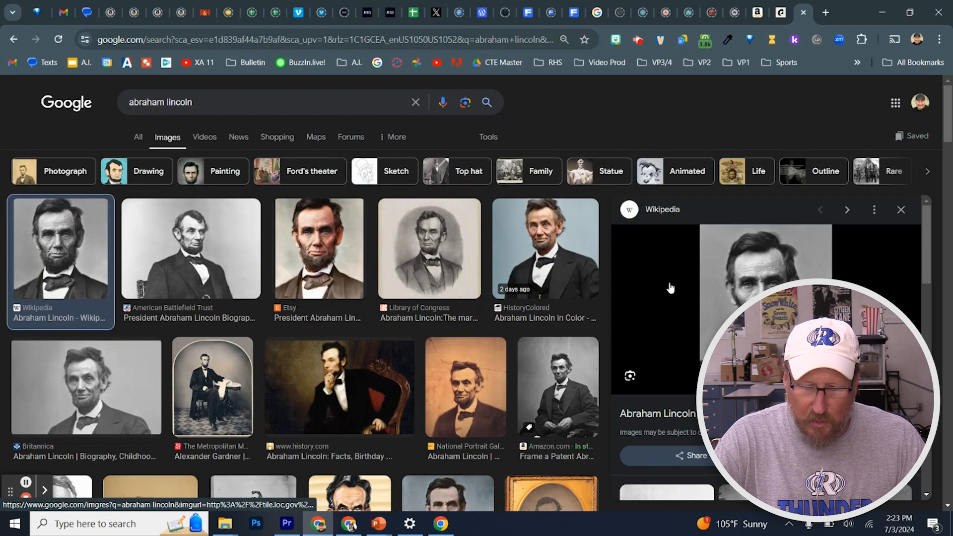
right_click(770, 285)
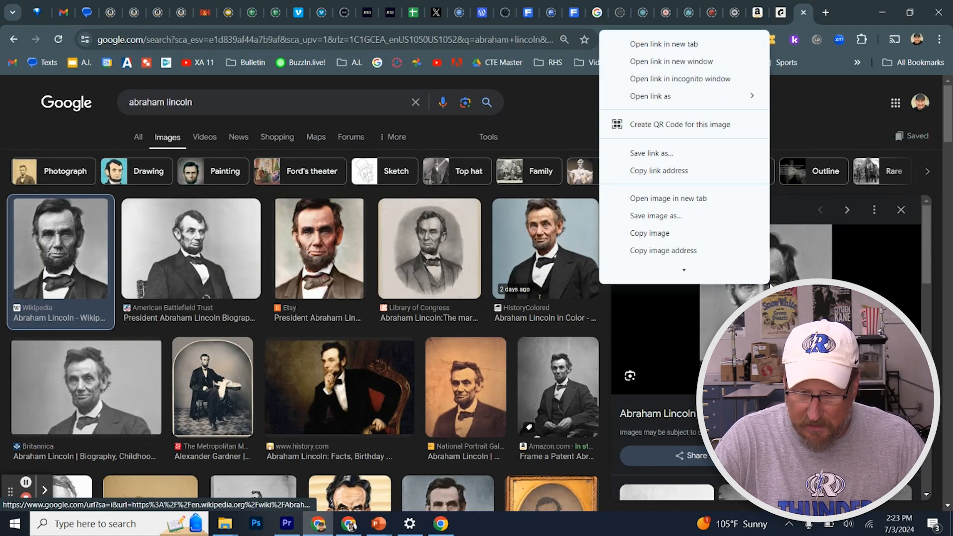
click(668, 233)
key(alt+Tab)
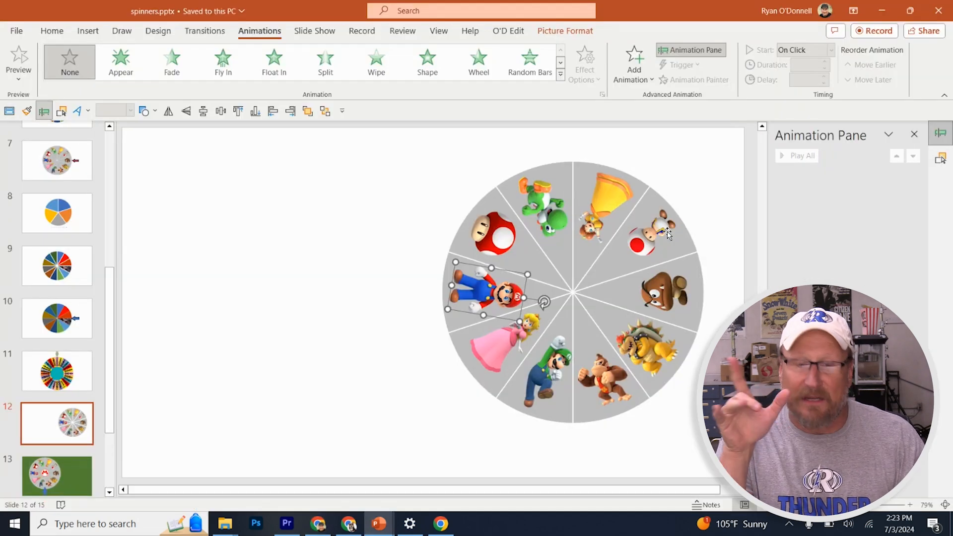
Replace the Luigi picture in the slide 12 wheel with the copied Lincoln portrait using Change Picture from the clipboard
click(546, 377)
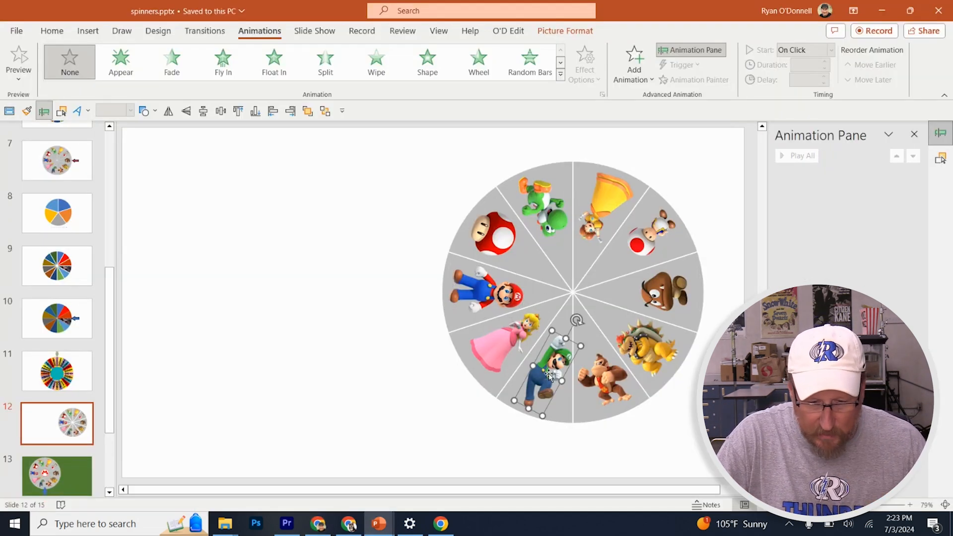
right_click(549, 375)
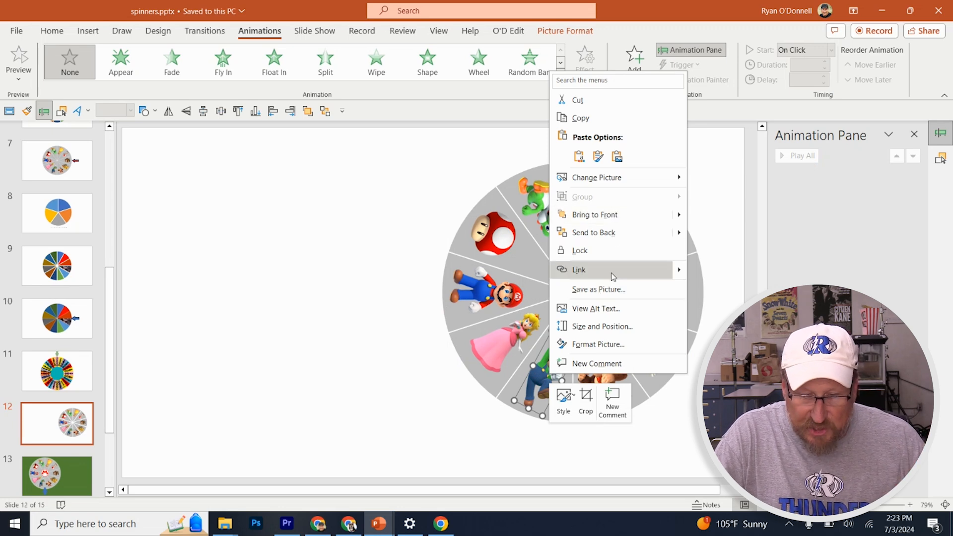
mouse_move(622, 185)
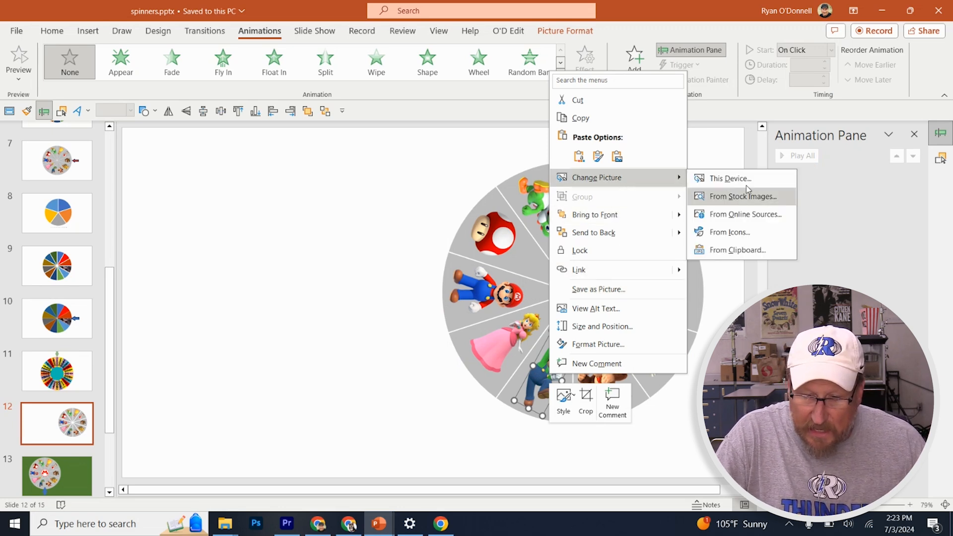
click(746, 250)
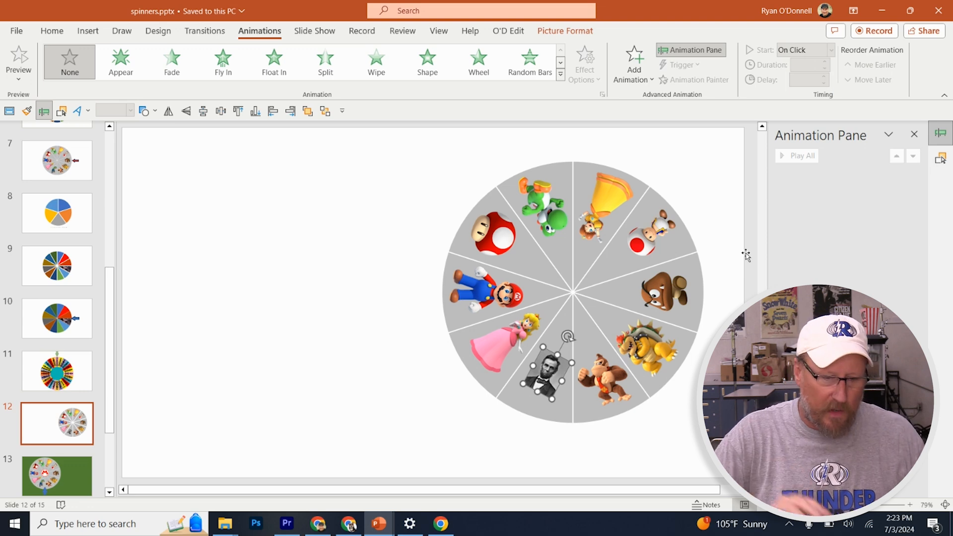
click(266, 291)
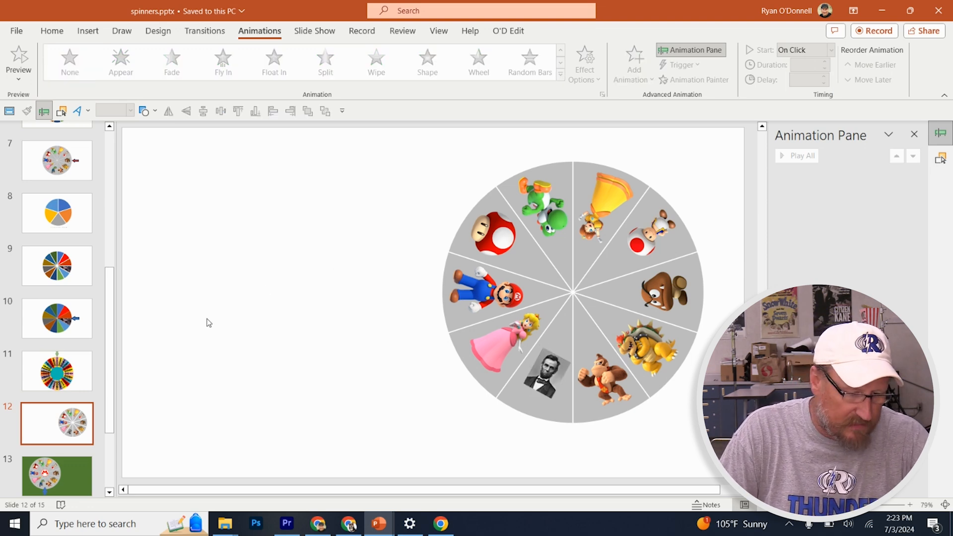
Open slide 13, switch to Chrome, search Bitmoji for "poi", copy the character holding a pointer stick, and return to PowerPoint
scroll(56, 397, down, 3)
click(57, 391)
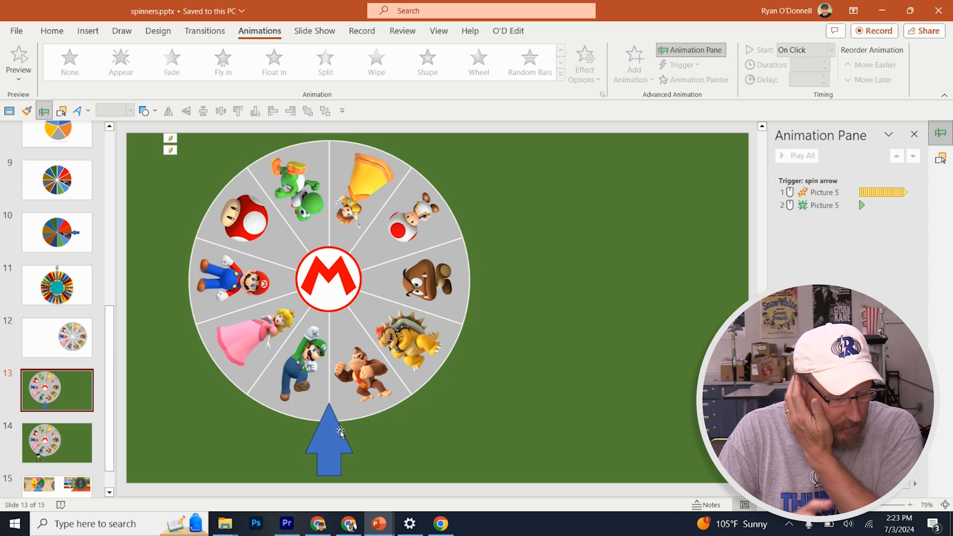
key(alt+Tab)
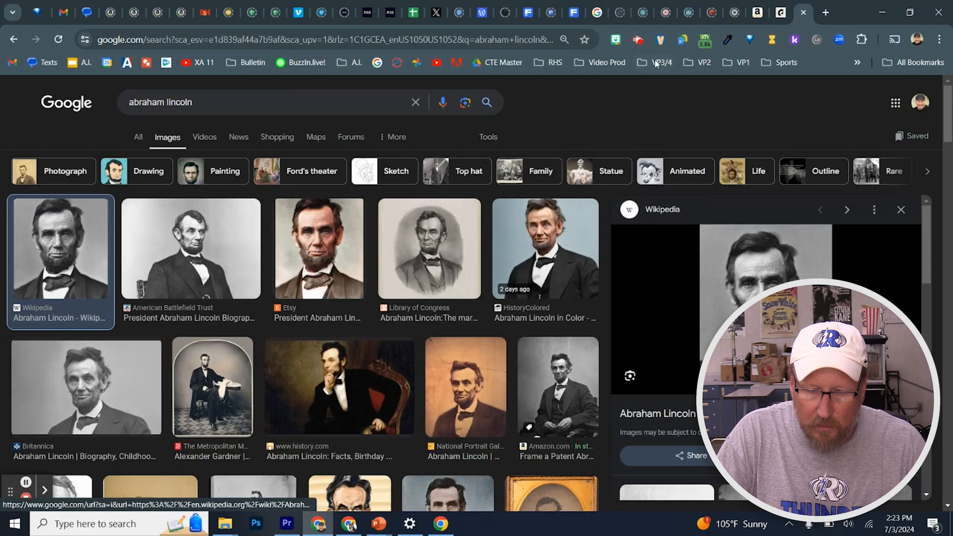
click(617, 43)
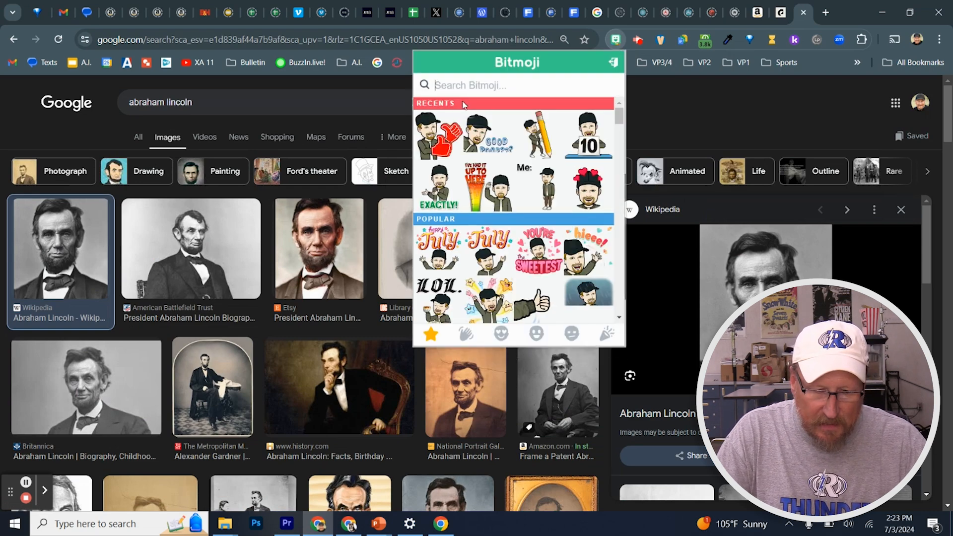
text(poin)
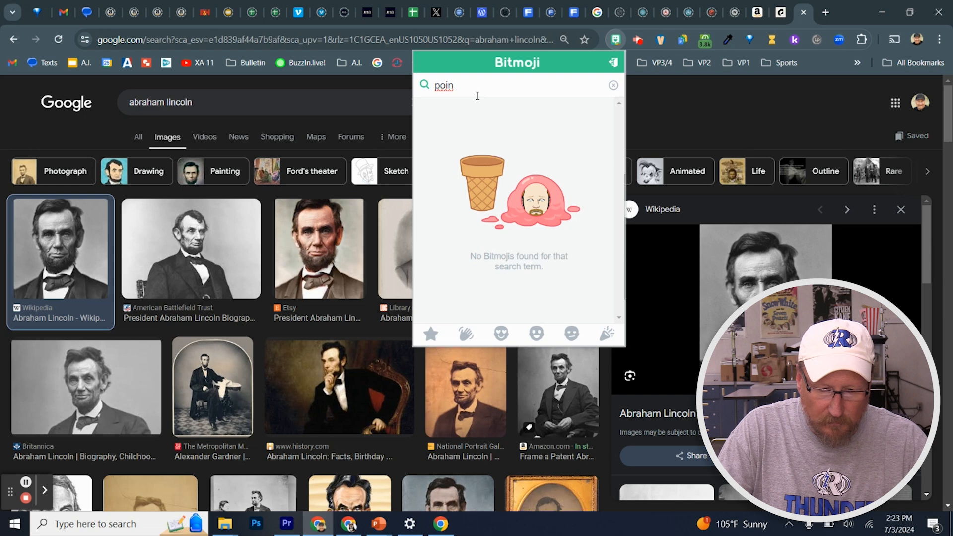
key(BackSpace)
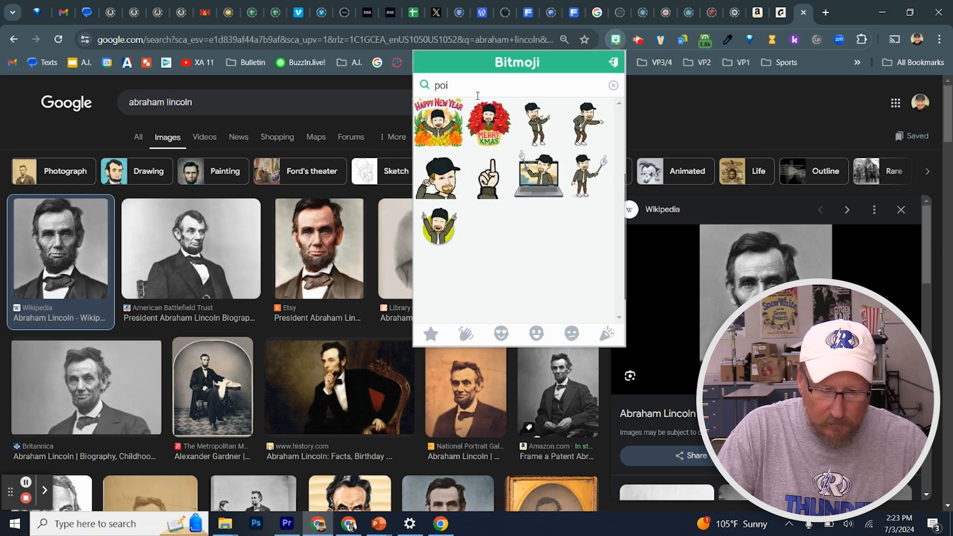
right_click(587, 179)
click(631, 225)
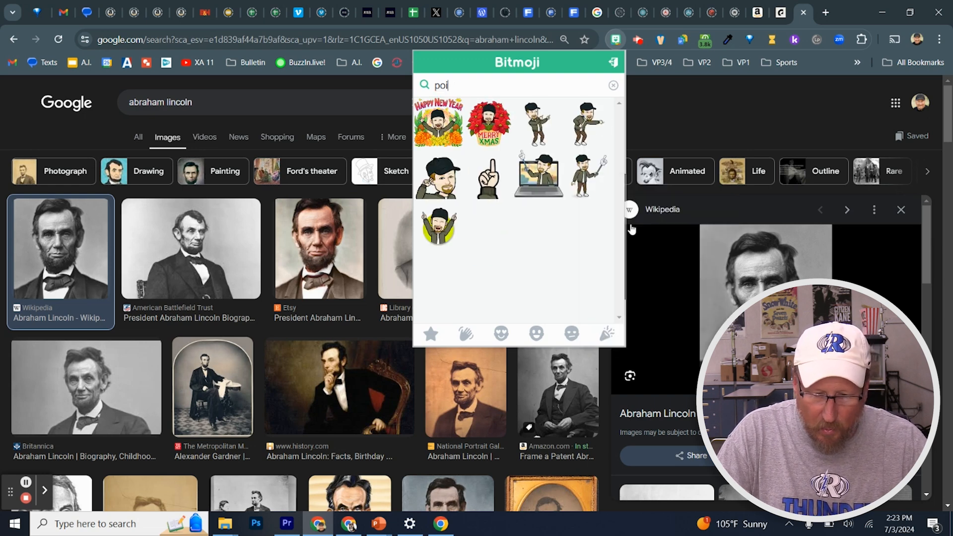
click(881, 12)
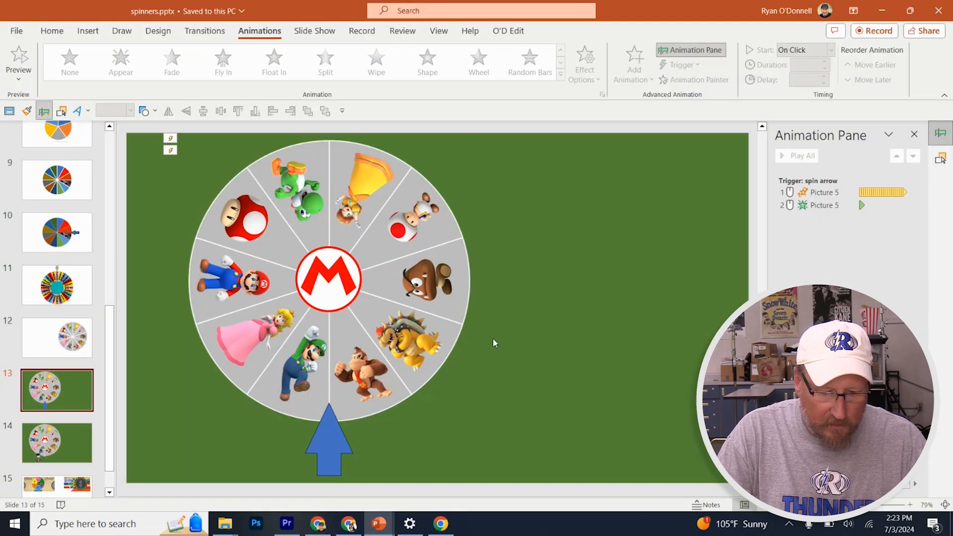
Replace the blue arrow picture under the slide 13 wheel with the copied Bitmoji using Change Picture from the clipboard
click(329, 441)
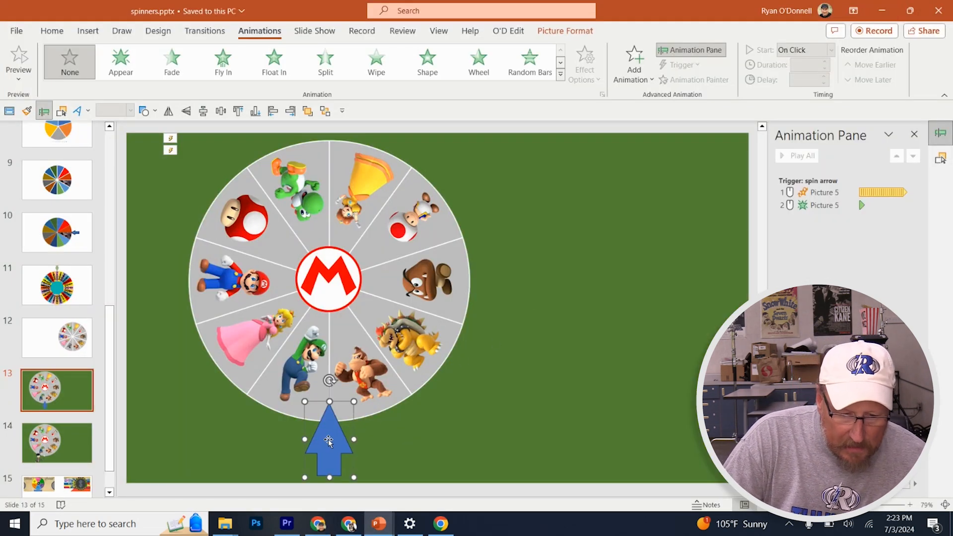
right_click(328, 441)
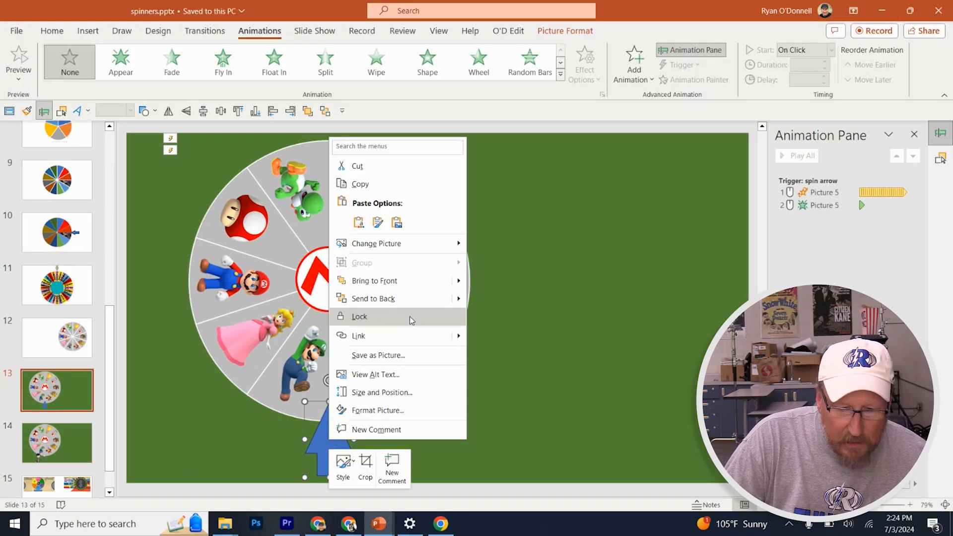
mouse_move(418, 249)
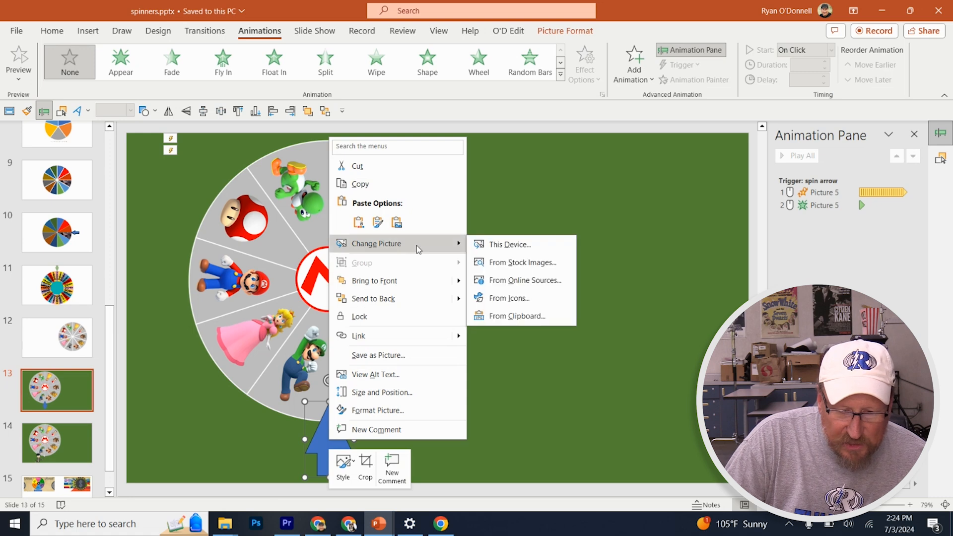
click(531, 316)
Enlarge the Bitmoji to about 3.01" by 1.94" and place it below the wheel with its pointer tip at the wheel's lower edge
double_click(325, 436)
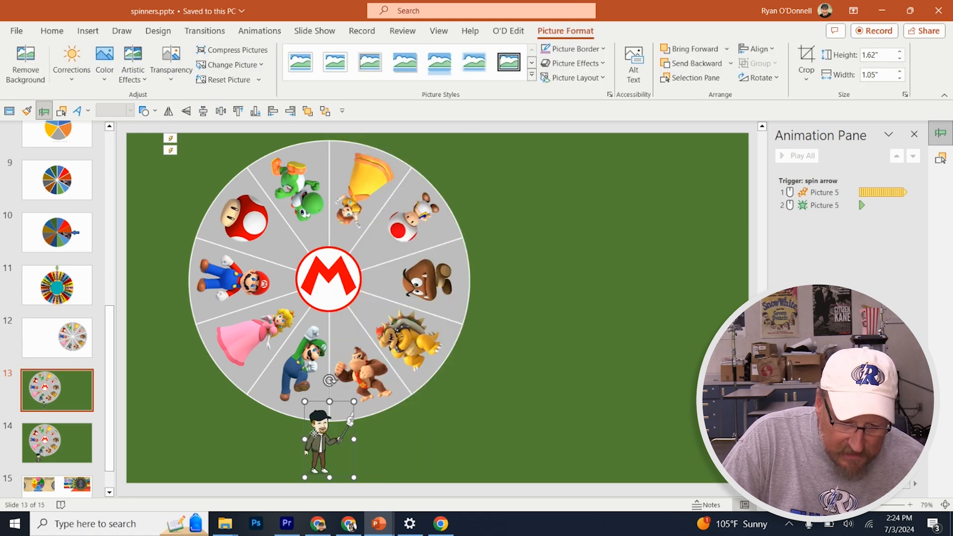
drag(325, 436, 292, 449)
drag(320, 415, 353, 350)
drag(283, 414, 256, 474)
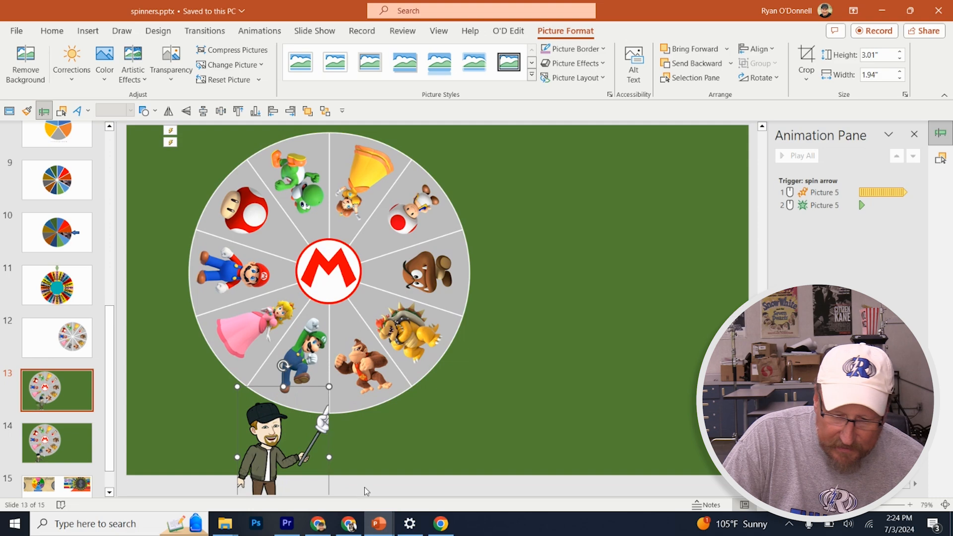
Run the slide show from slide 13, test spinning the wheel with the Bitmoji, and exit the show
key(shift+F5)
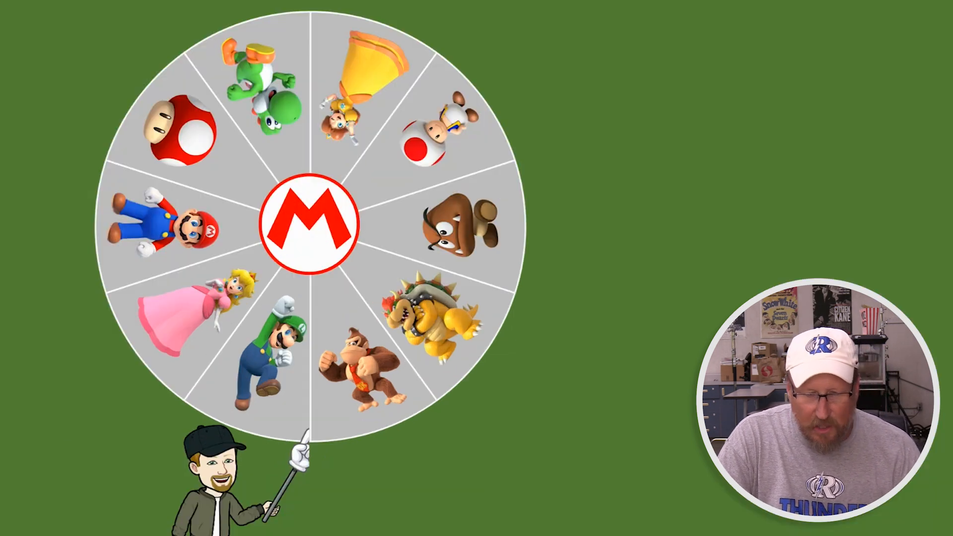
click(214, 478)
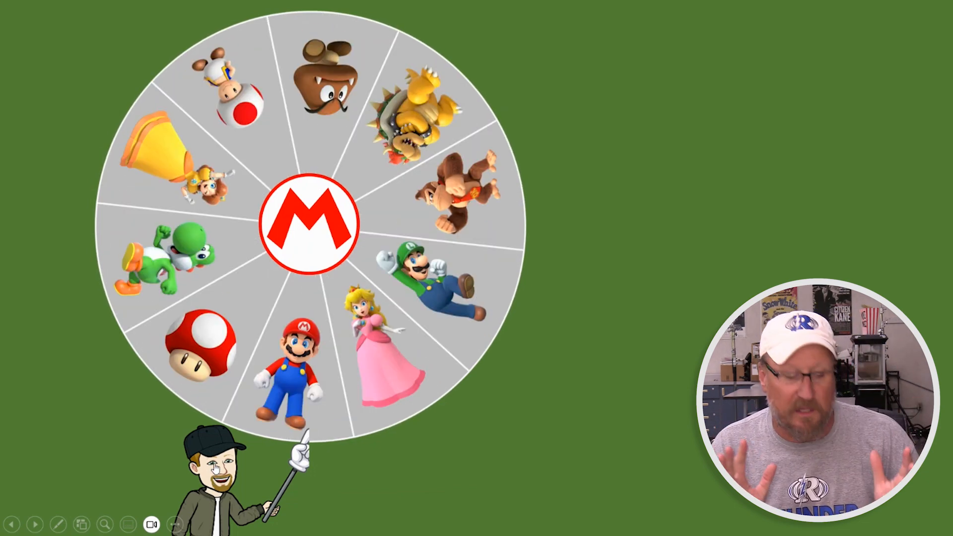
key(Escape)
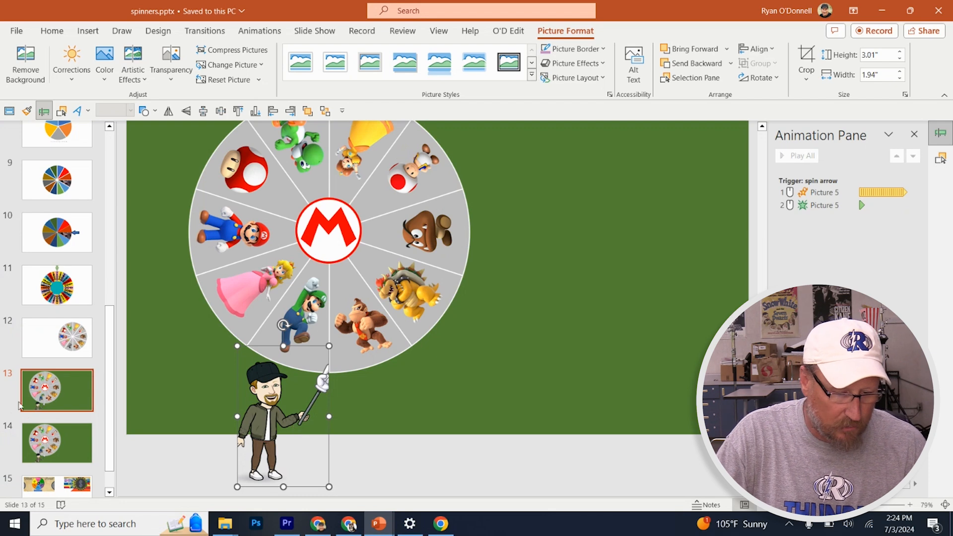